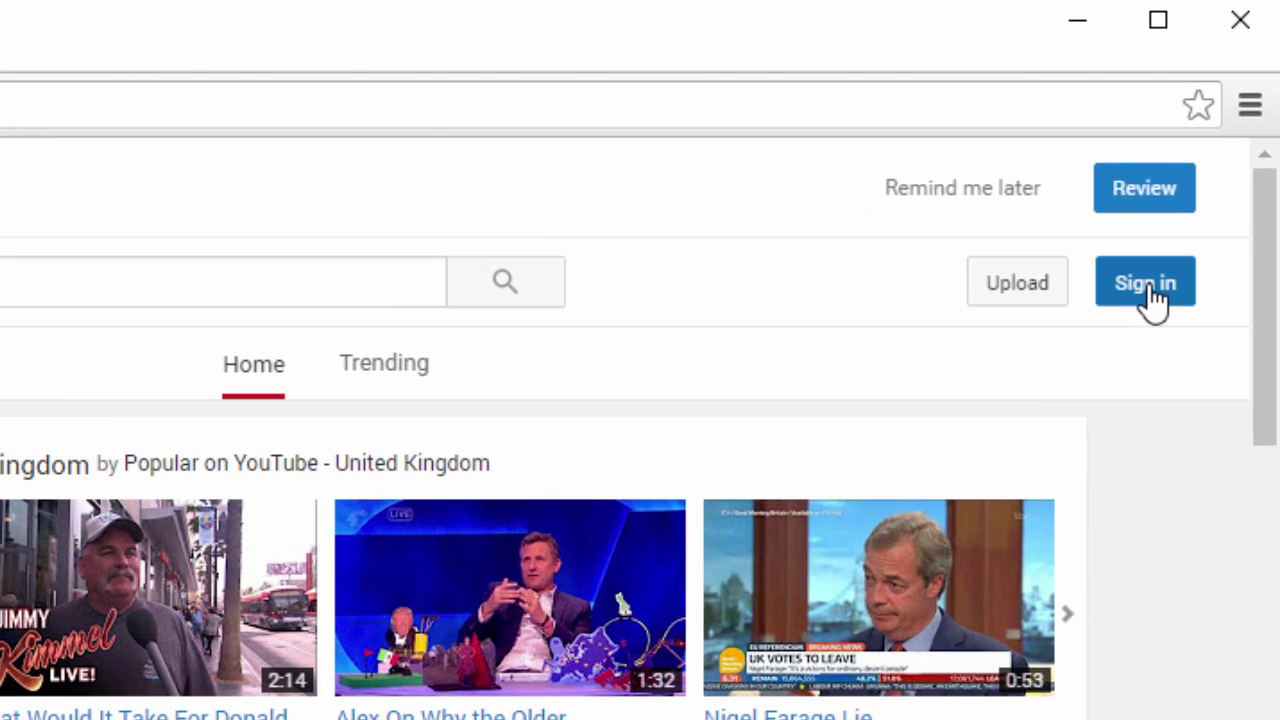
Bring up the Google sign-in page for YouTube, leaving the email field empty
left_click(1150, 286)
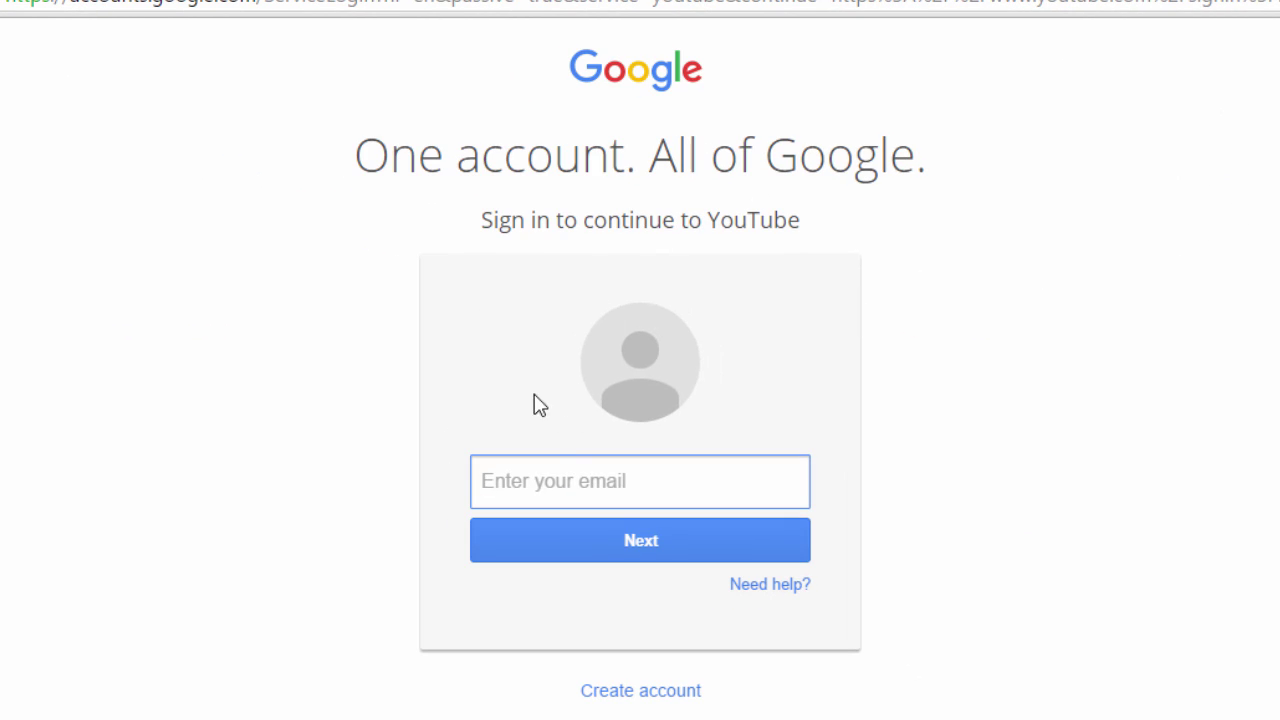
left_click(553, 481)
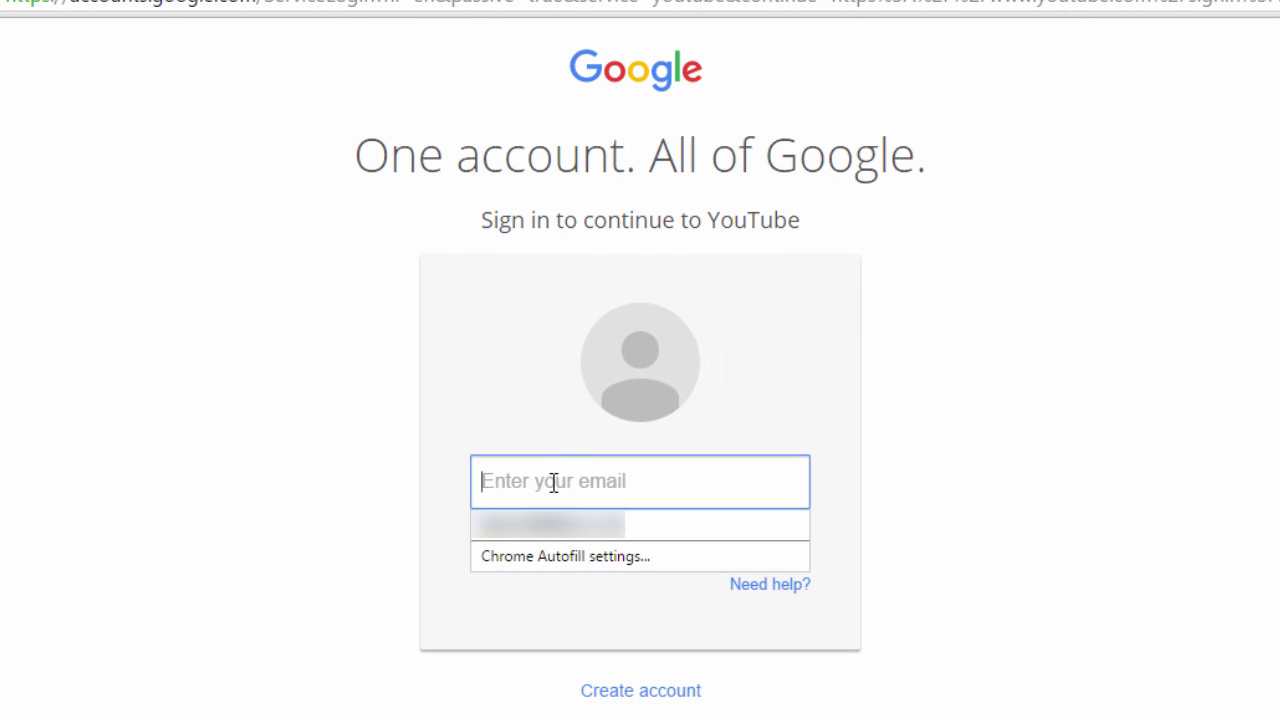
left_click(945, 466)
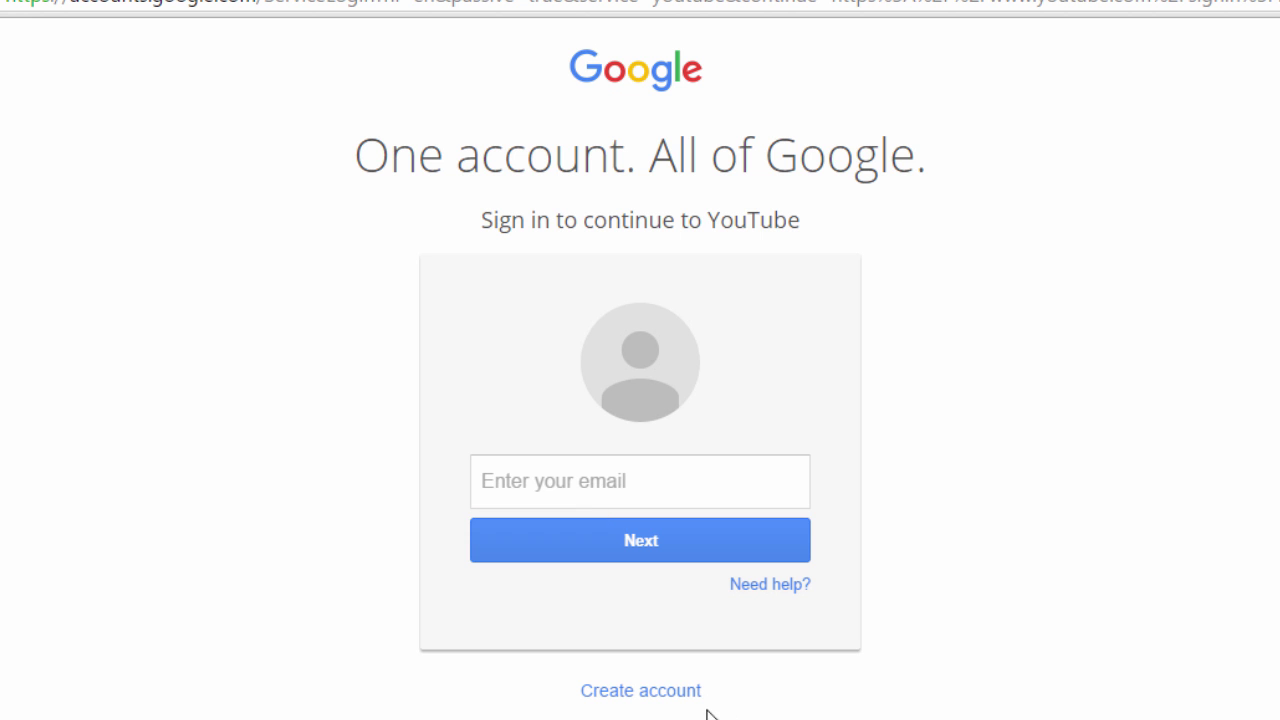
Start a new Google account with first name, last name and a new Gmail username
left_click(664, 698)
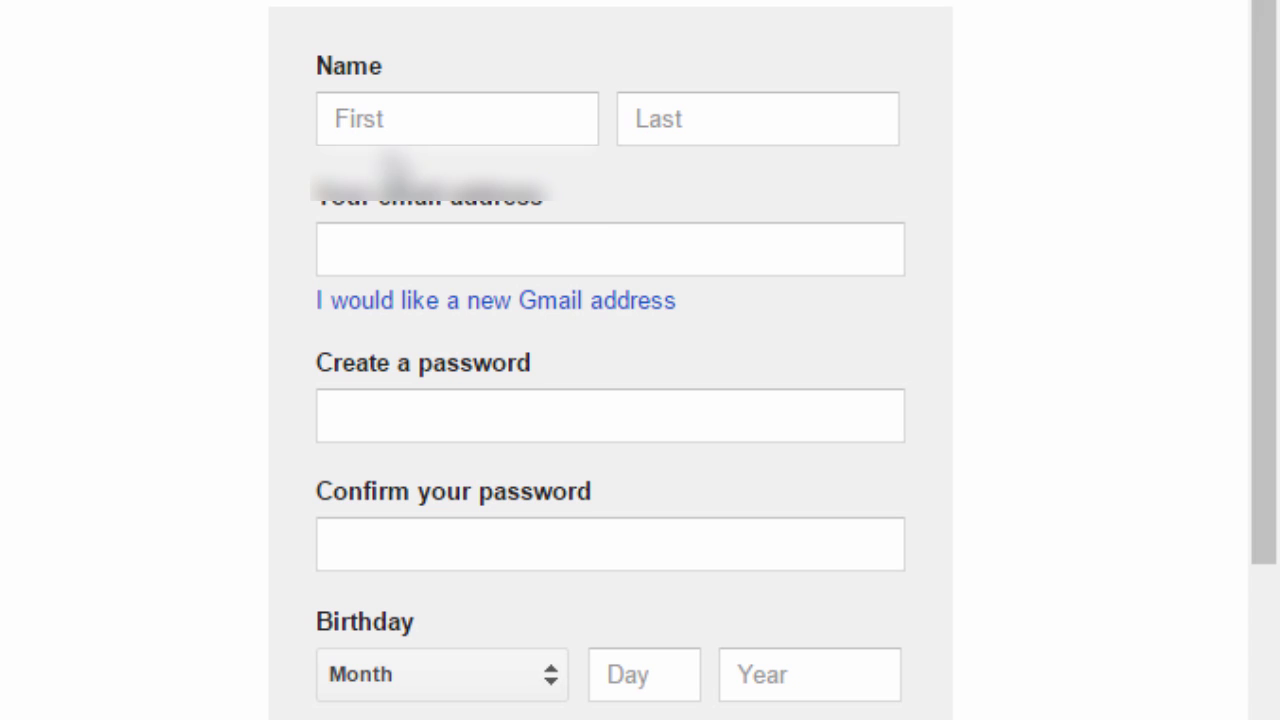
left_click(451, 99)
key("Tab")
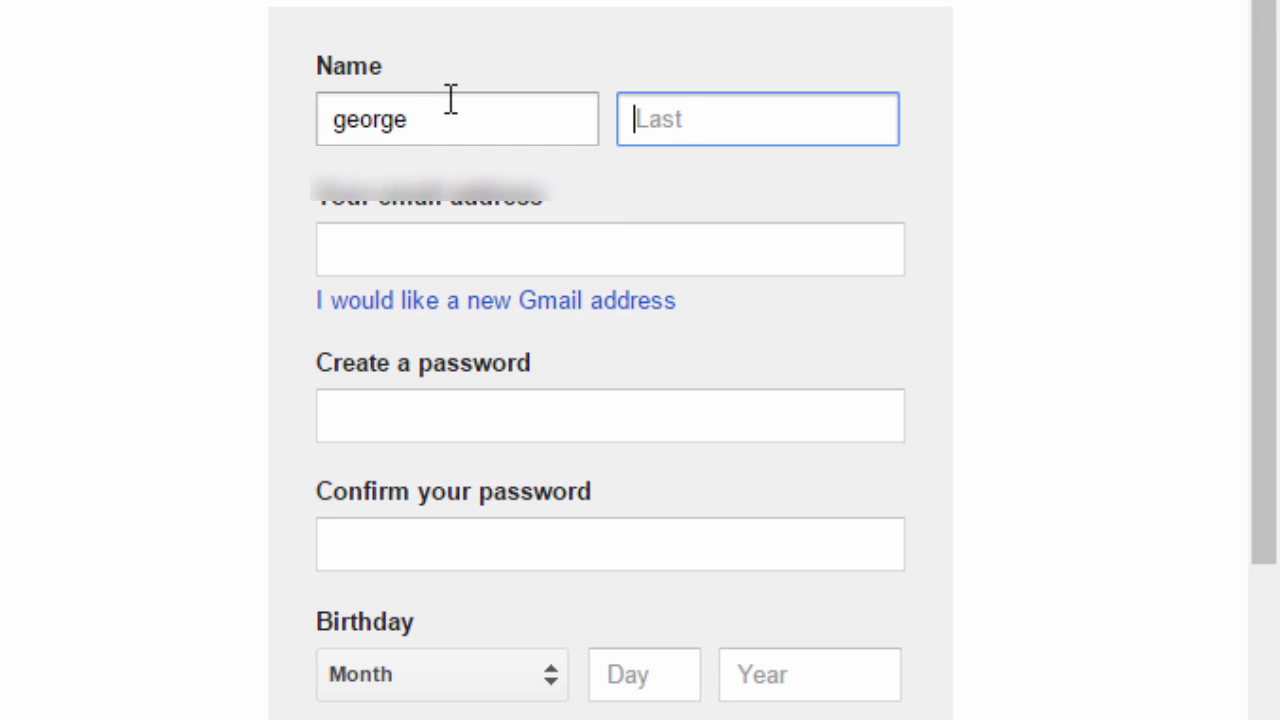
key("Tab")
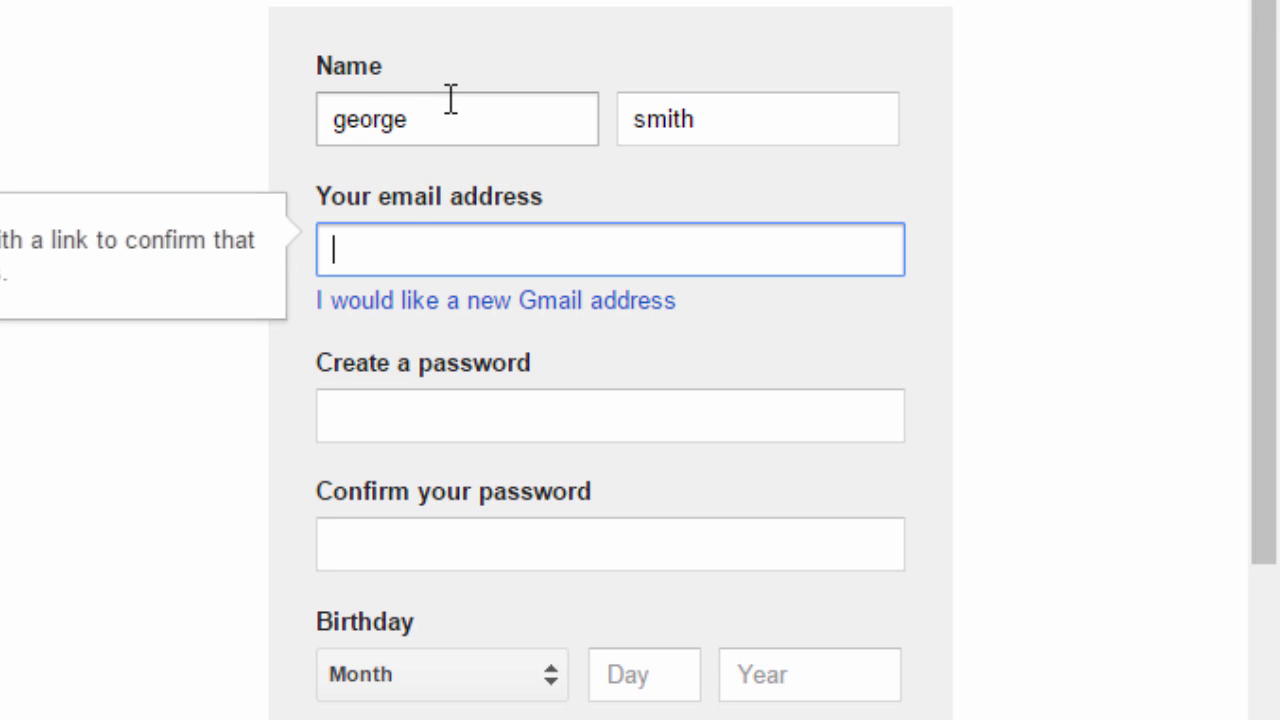
left_click(455, 308)
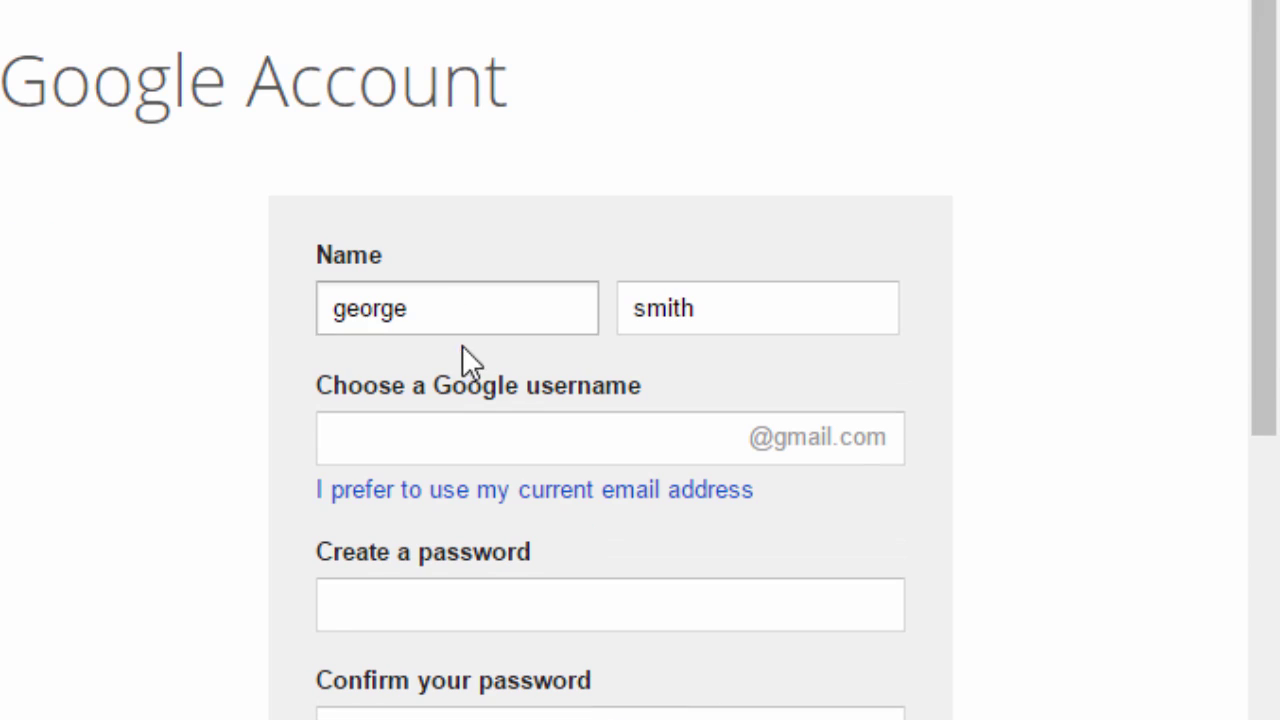
left_click(480, 446)
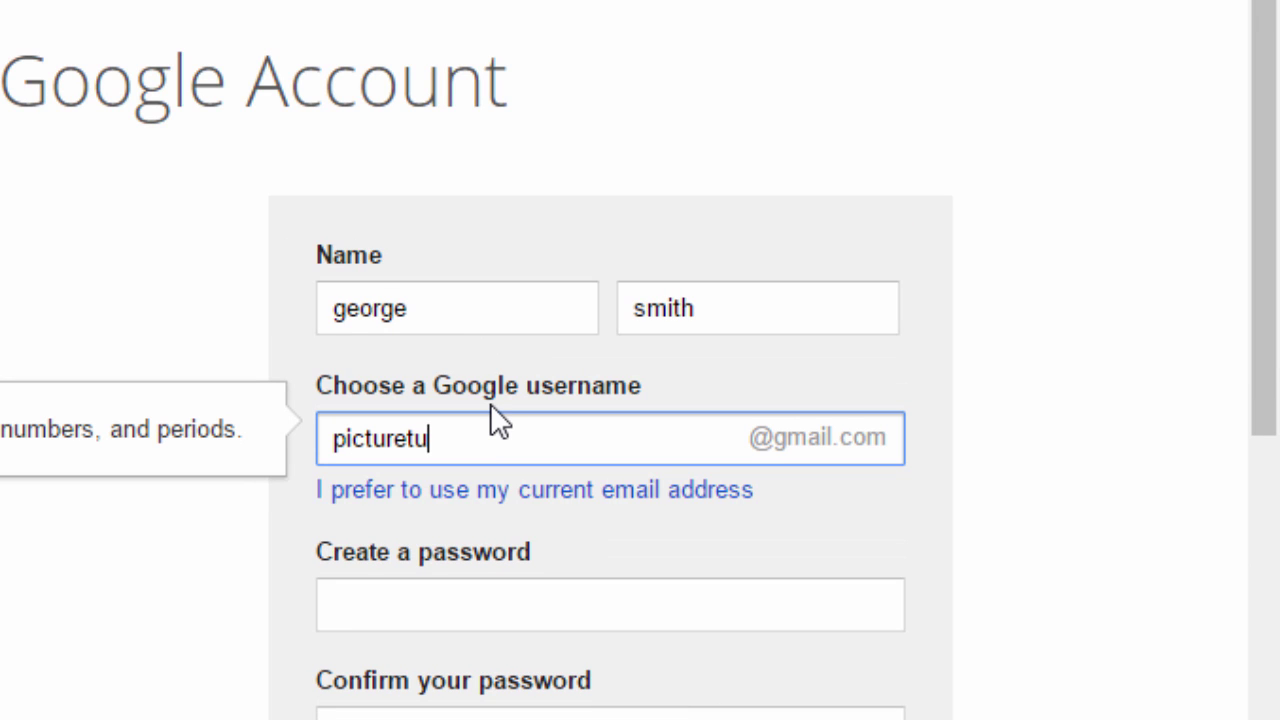
key("Tab")
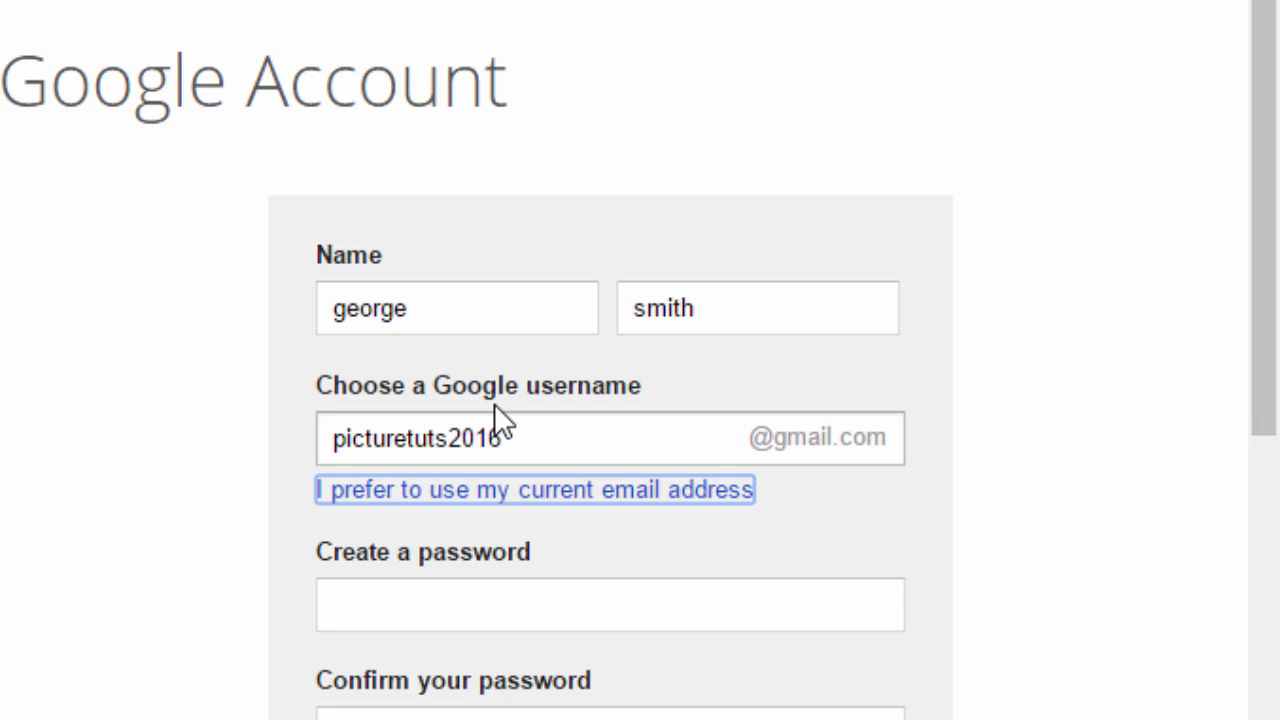
Enter the account password, a March birth date and Male as gender
scroll(494, 414, "down", 4)
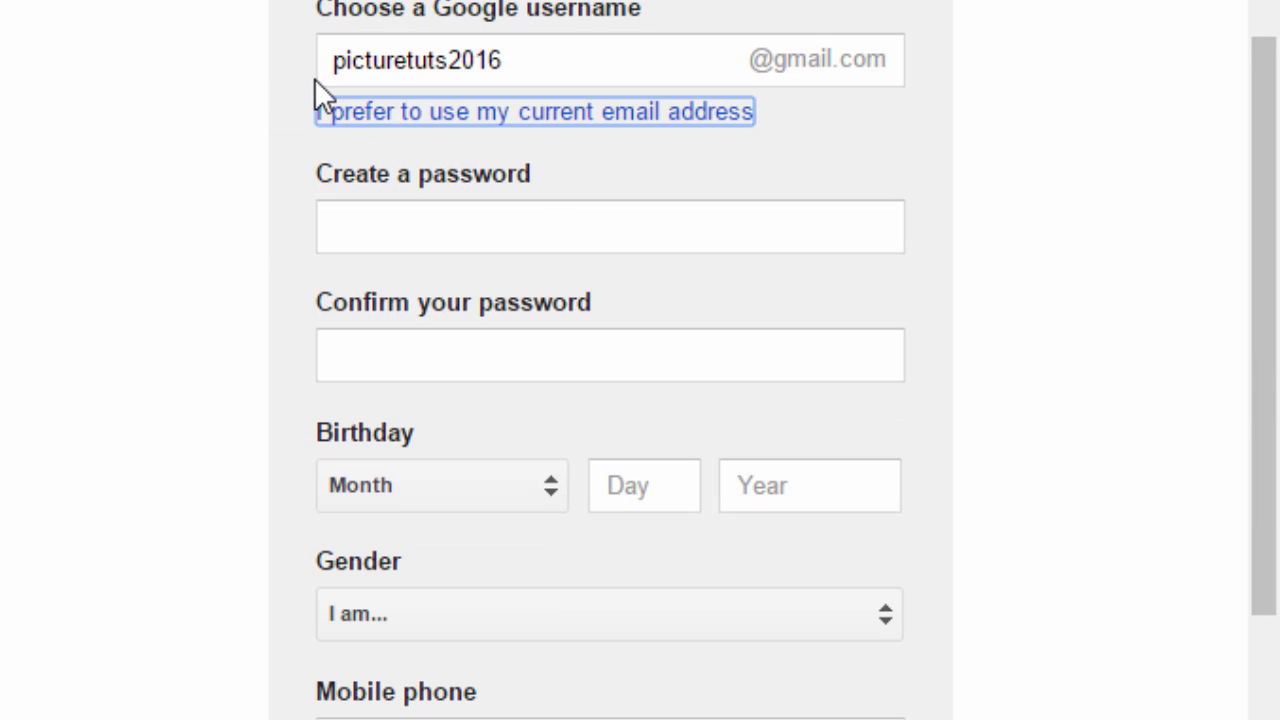
left_click(434, 212)
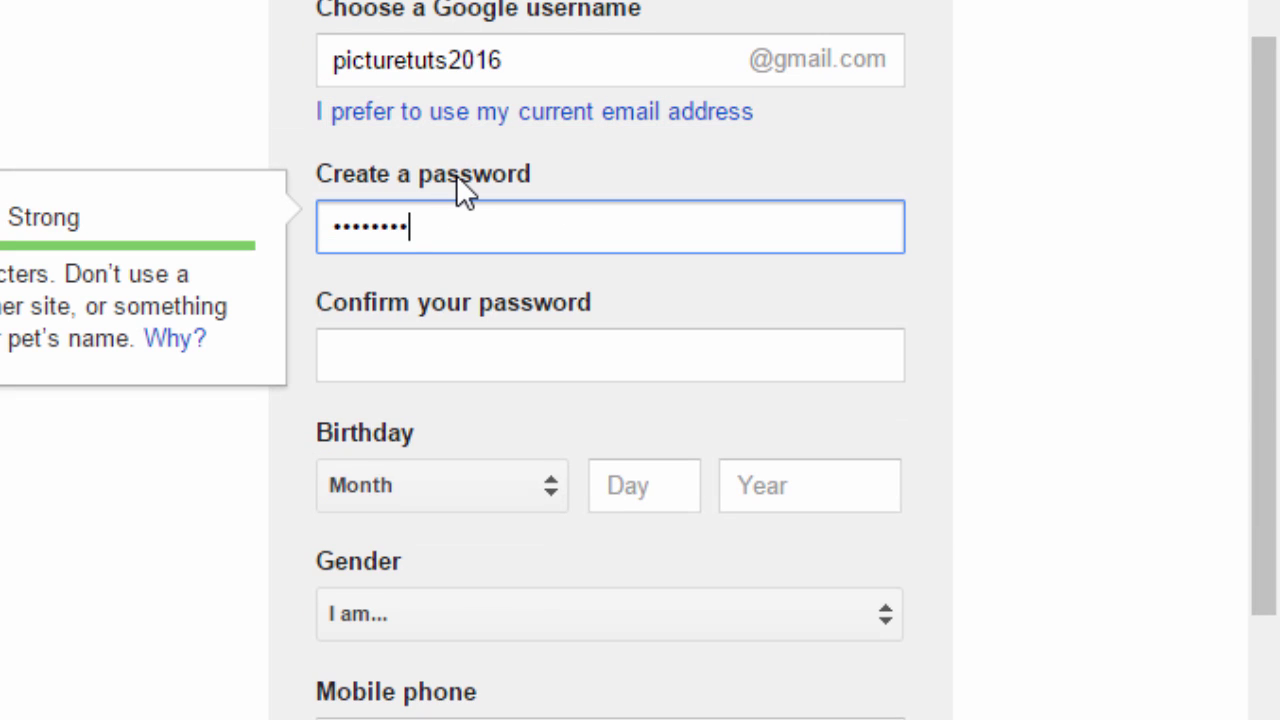
key("Tab")
scroll(456, 174, "down", 2)
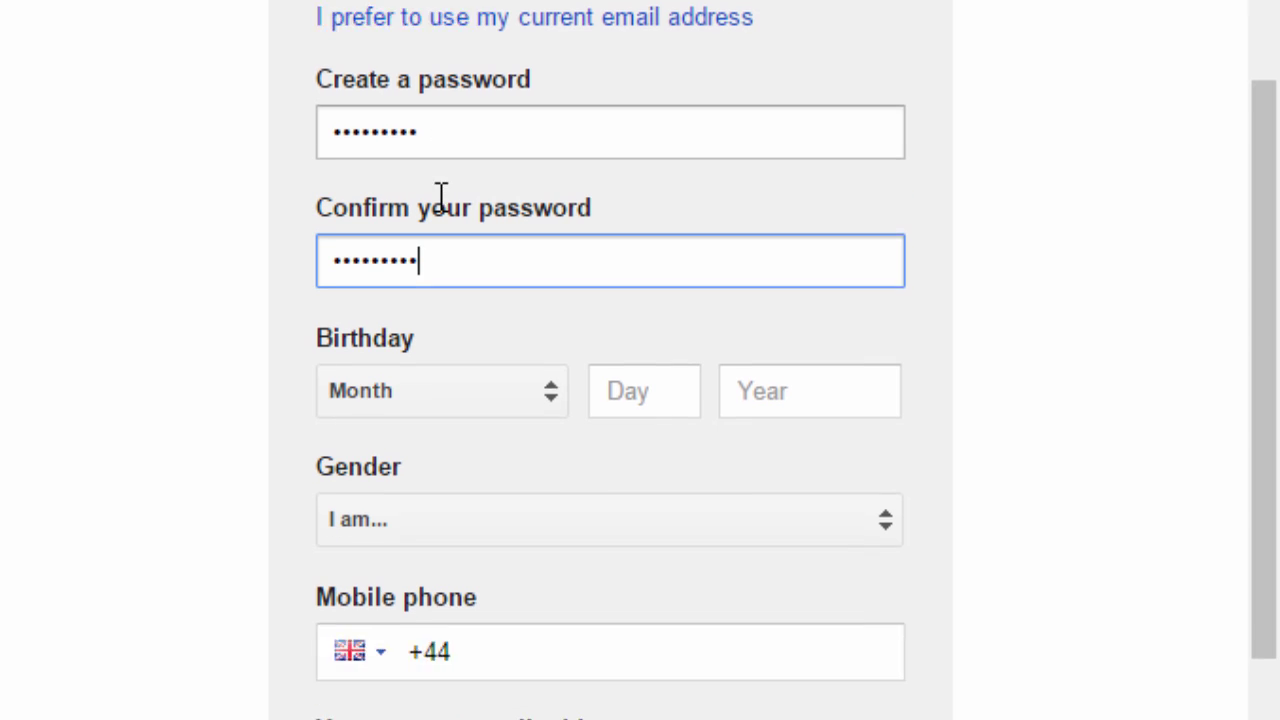
scroll(434, 320, "down", 2)
left_click(436, 312)
left_click(449, 385)
key("Tab")
type("2")
key("Tab")
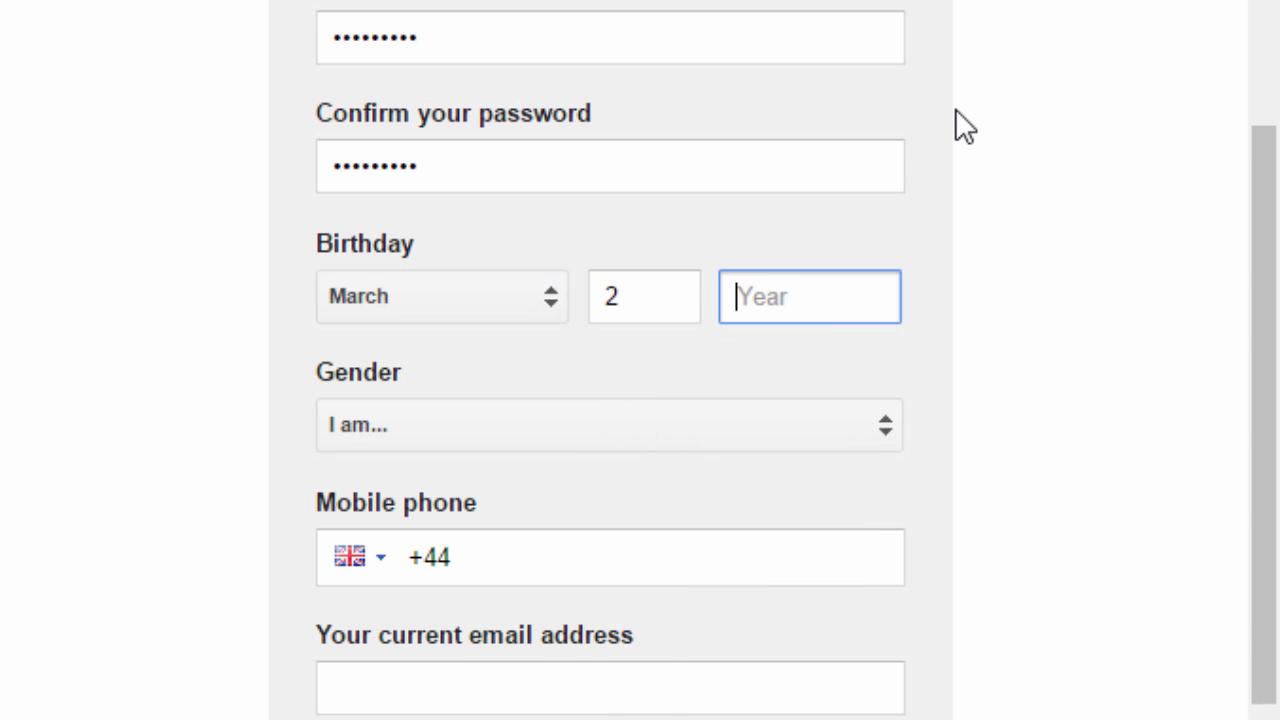
type("1990")
key("Tab")
scroll(358, 443, "down", 2)
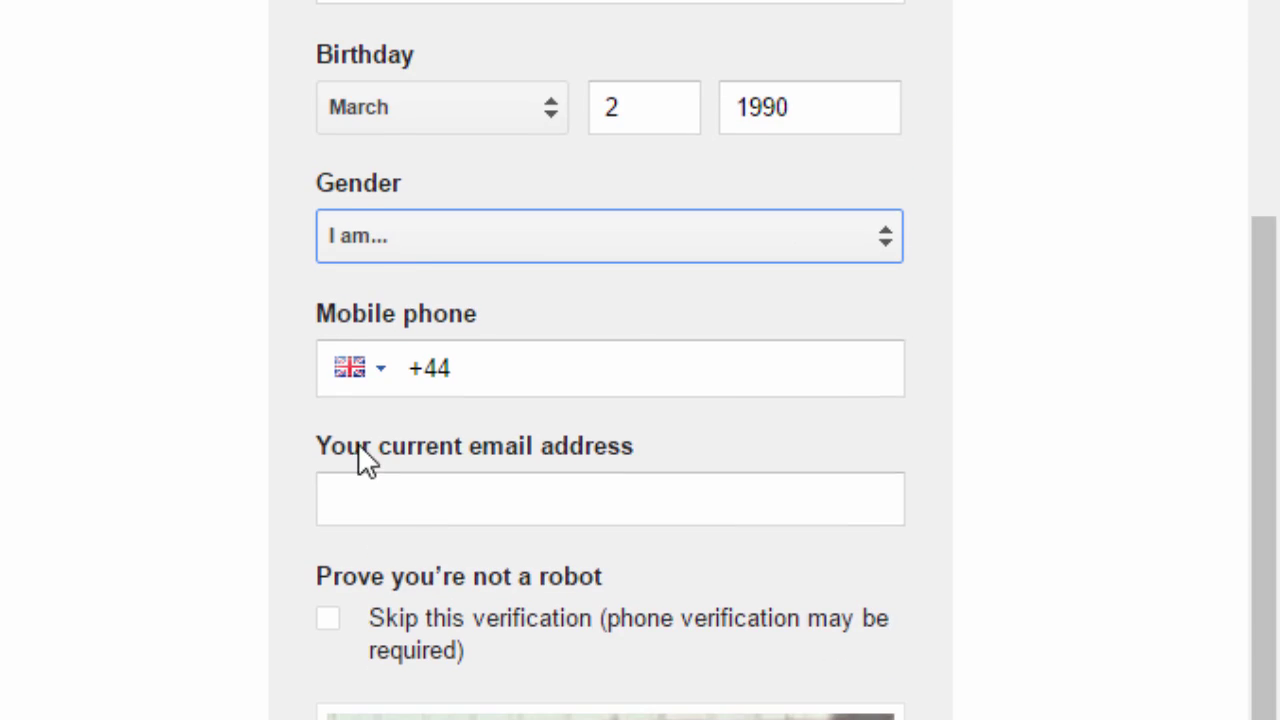
left_click(430, 245)
left_click(425, 288)
Add the mobile number, leave current email blank, answer the captcha and submit the form
scroll(399, 348, "down", 2)
left_click(560, 177)
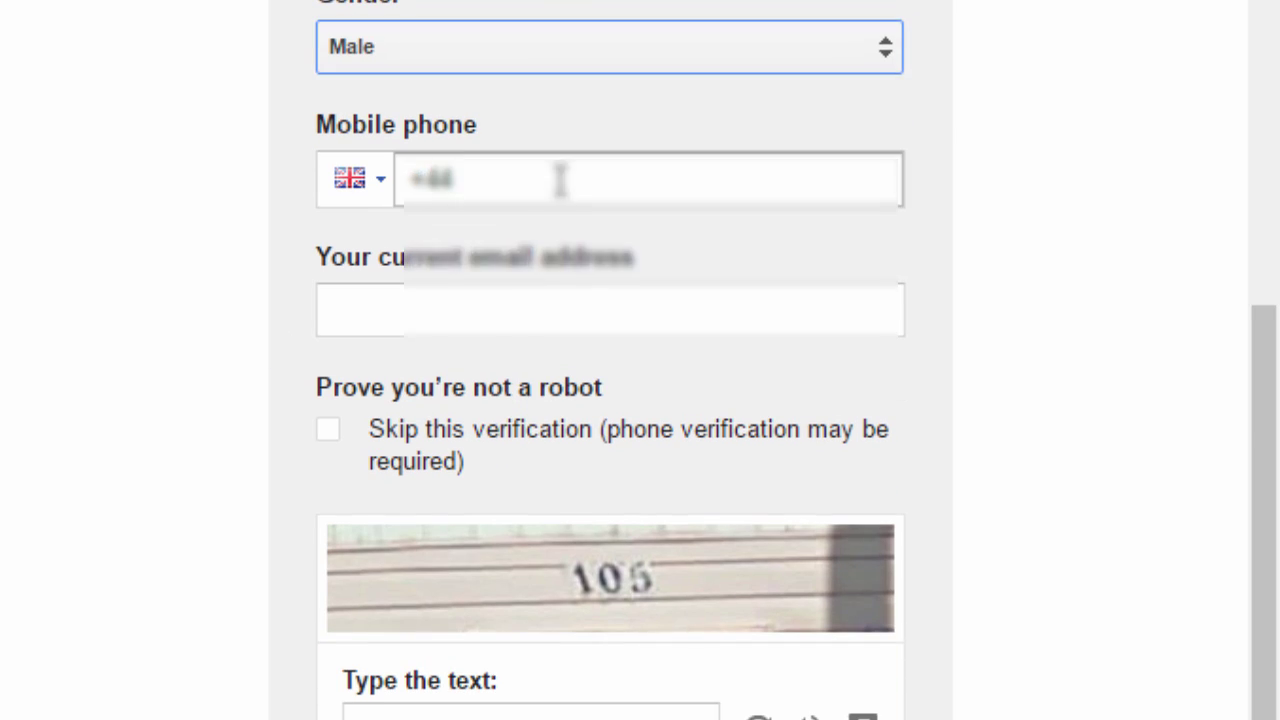
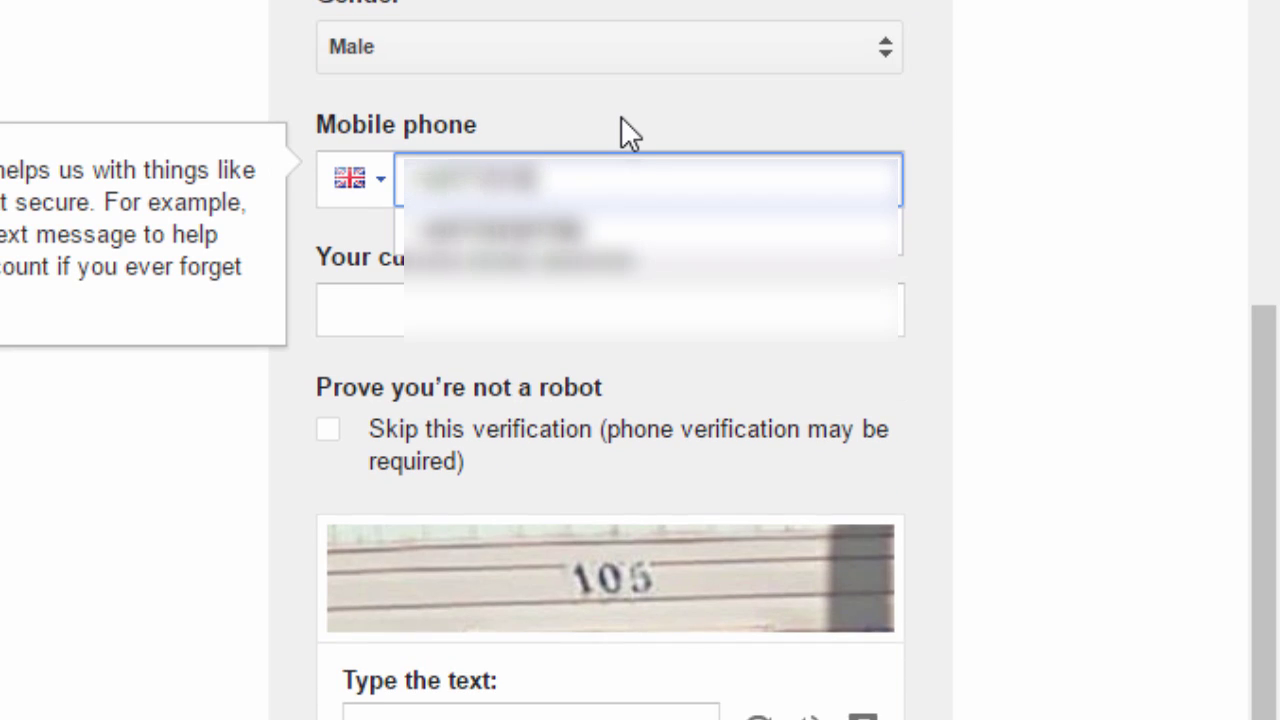
left_click(169, 590)
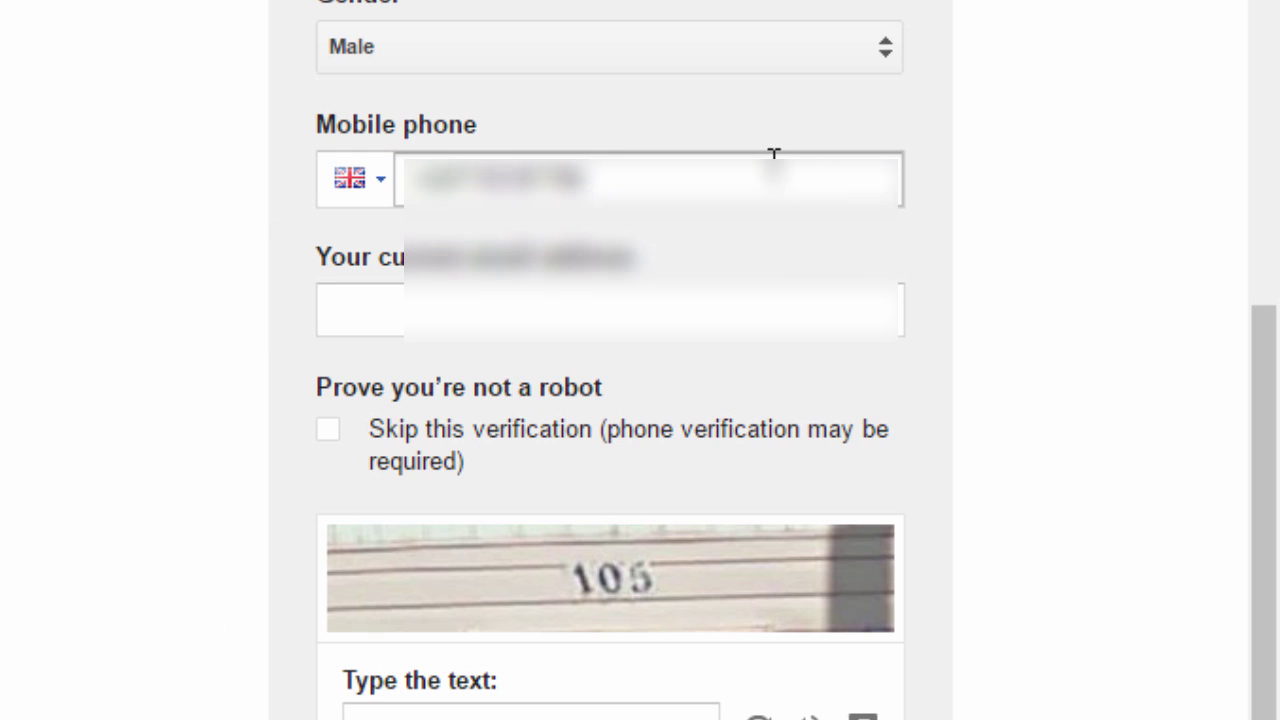
scroll(788, 92, "down", 2)
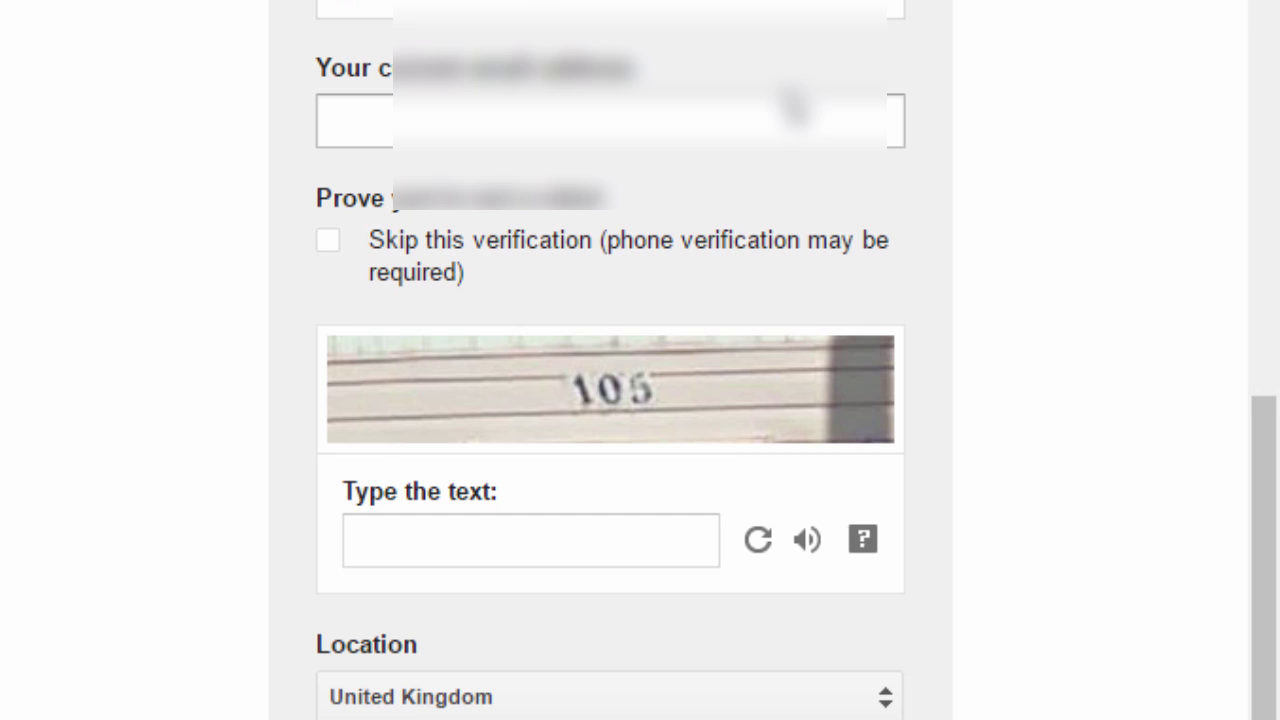
scroll(787, 89, "up", 2)
left_click(810, 180)
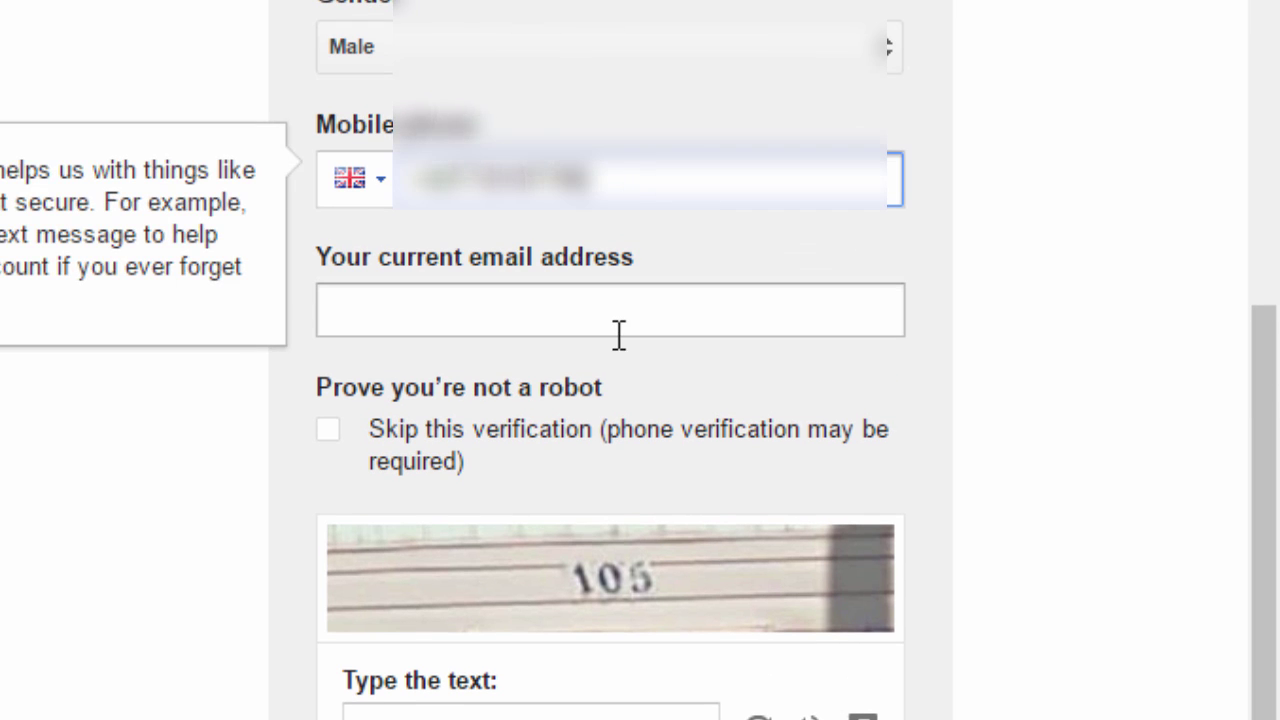
left_click(572, 322)
left_click(33, 664)
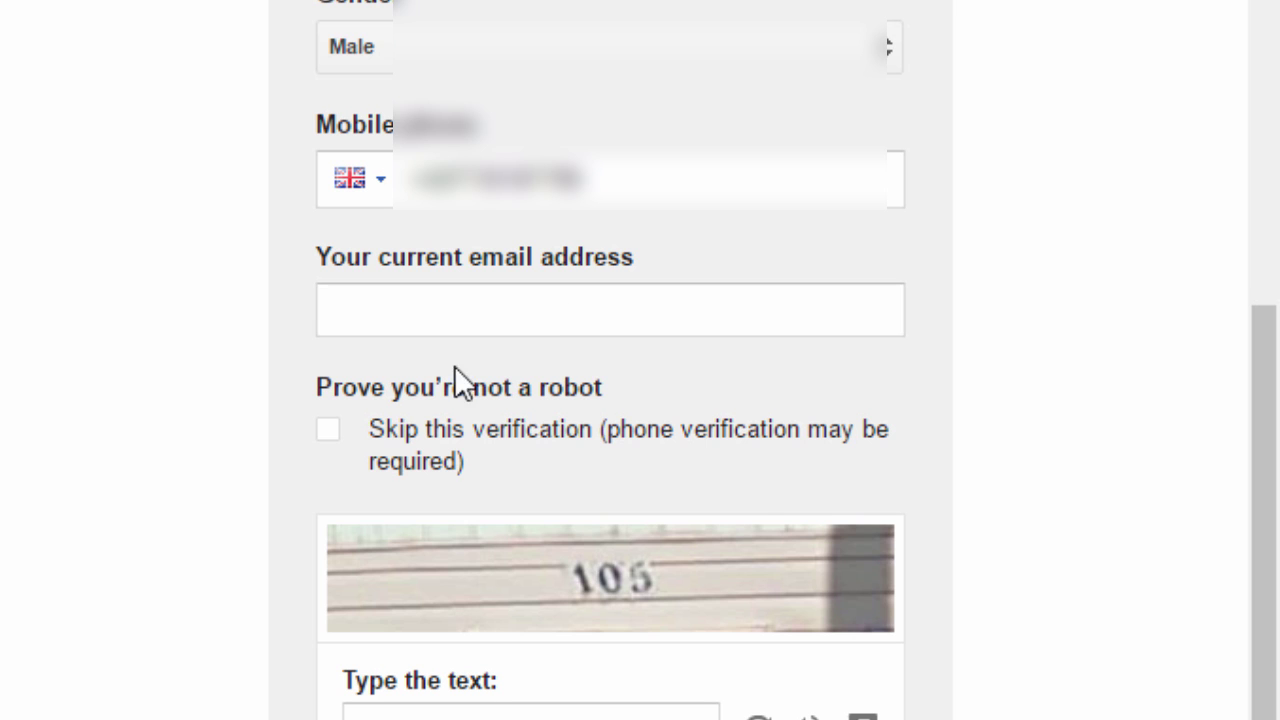
scroll(740, 490, "down", 2)
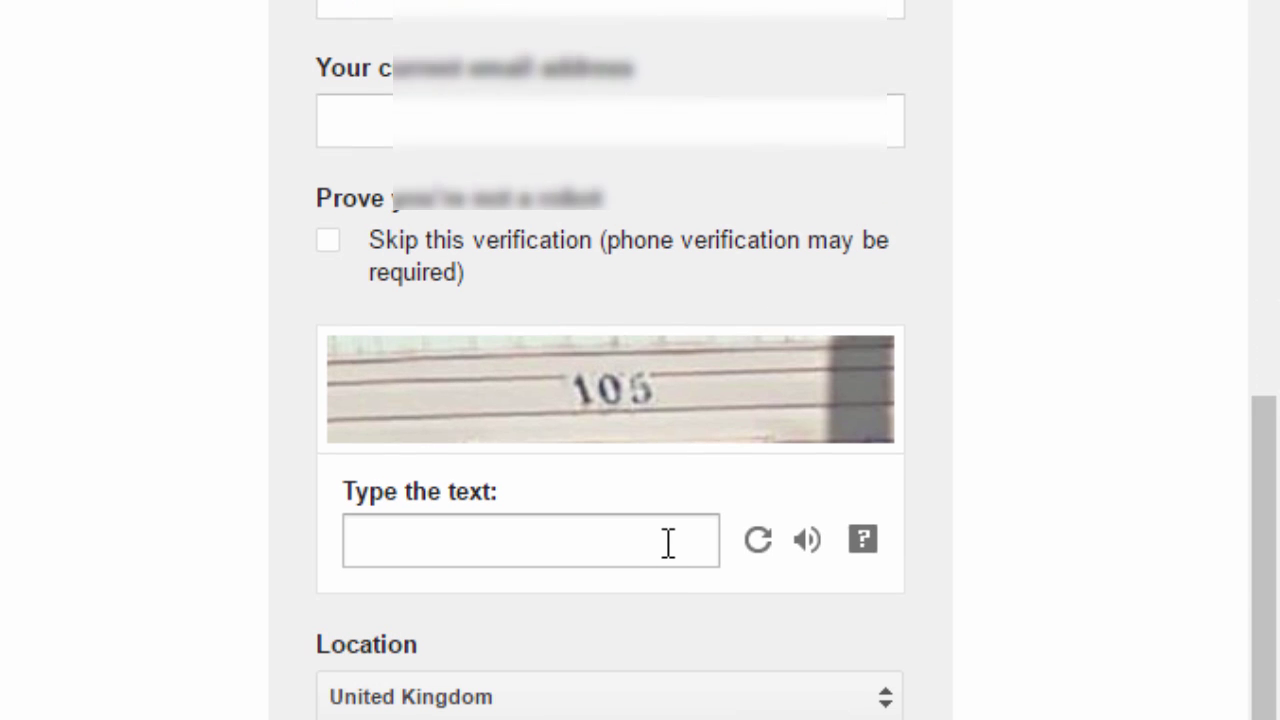
left_click(669, 543)
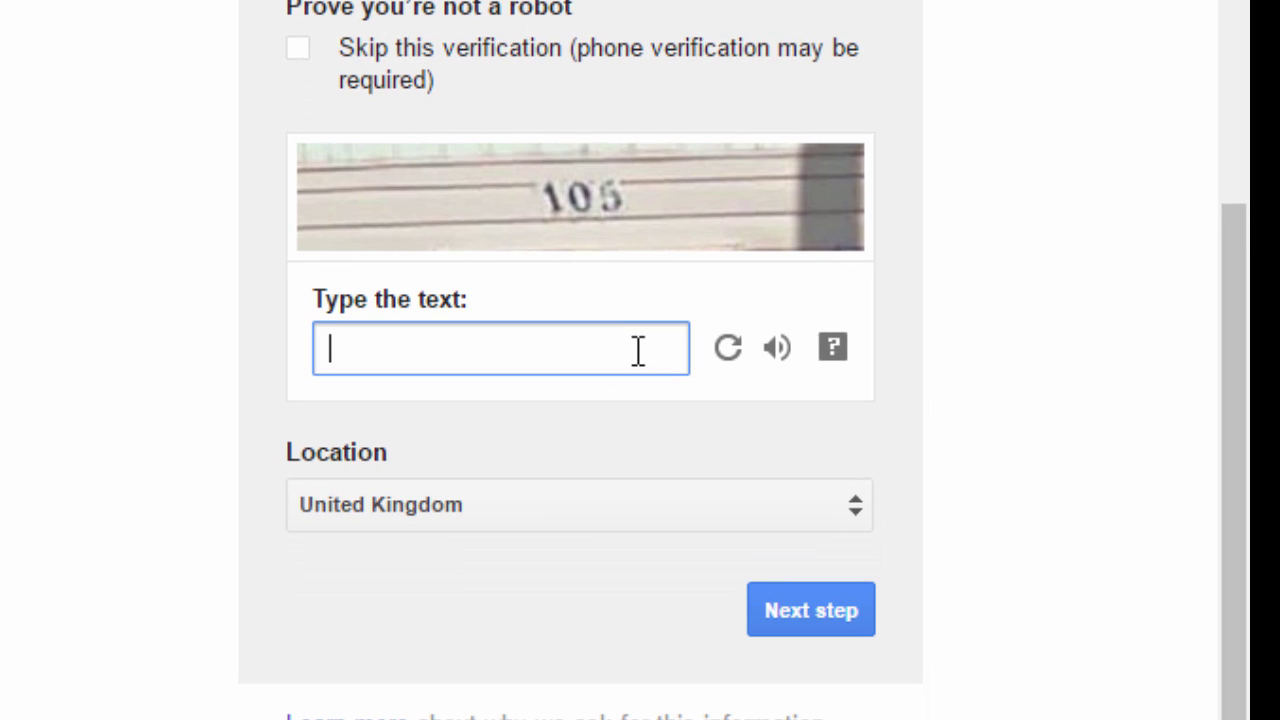
type("105")
left_click(183, 531)
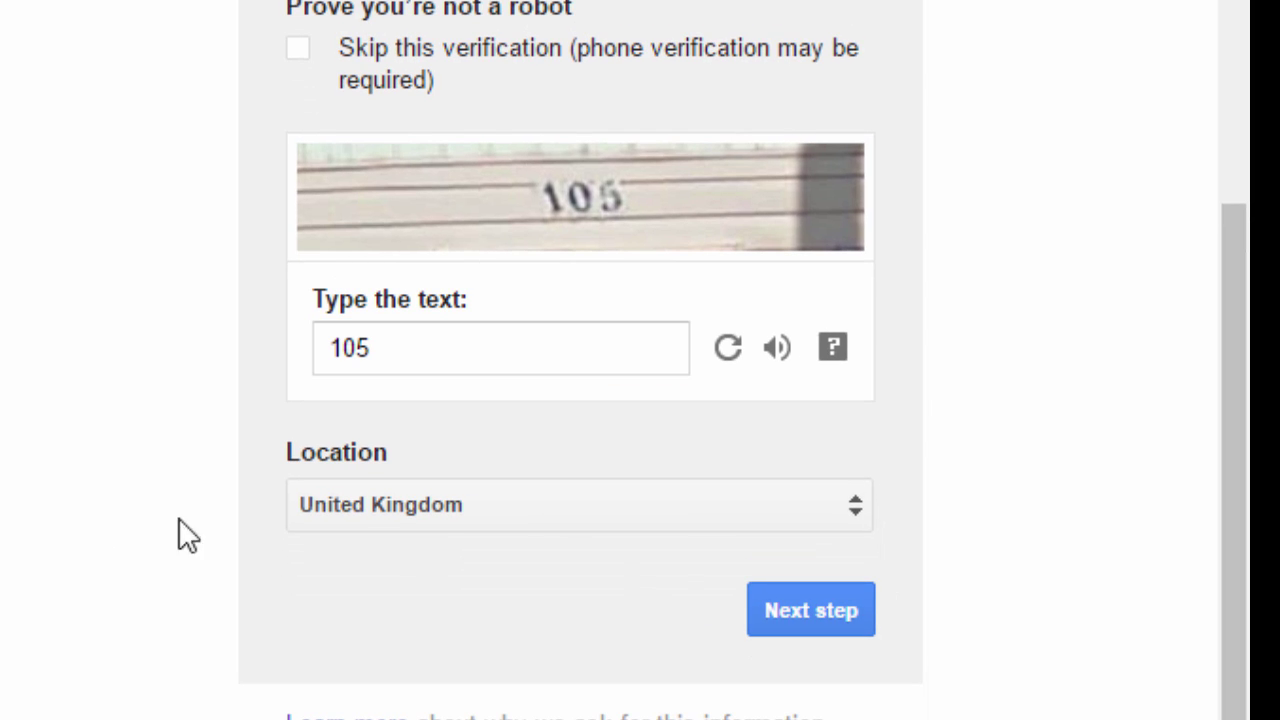
Accept Google's Privacy and Terms
left_click(795, 628)
scroll(815, 510, "down", 5)
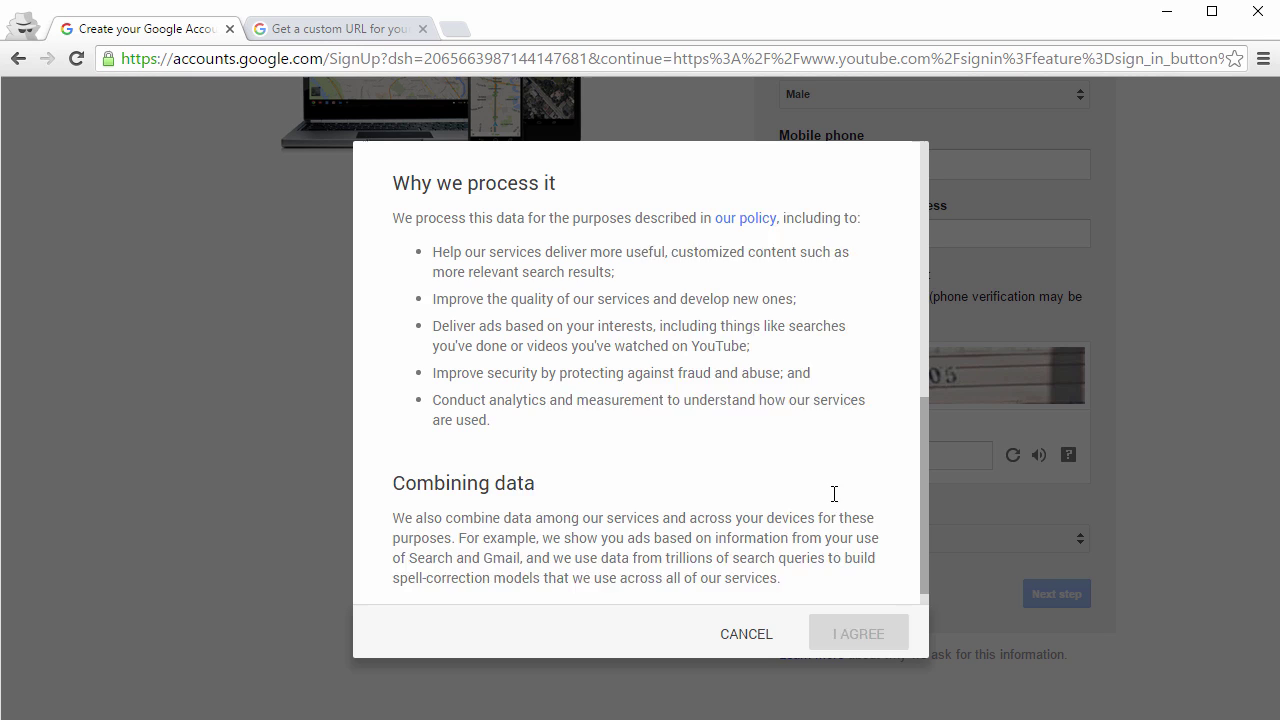
left_click(838, 630)
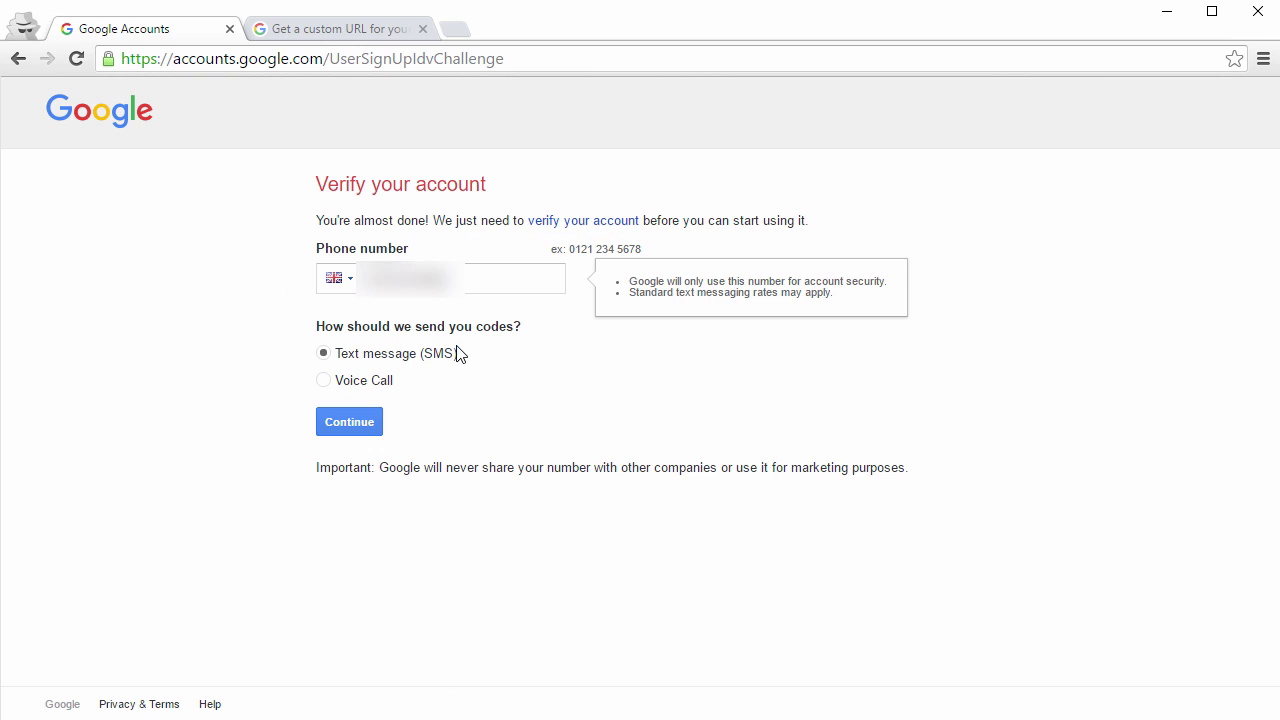
Verify the account with a code texted to the phone
mouse_move(326, 182)
left_mouse_down()
mouse_move(430, 172)
mouse_move(527, 194)
left_mouse_up()
left_click(350, 532)
left_click(363, 432)
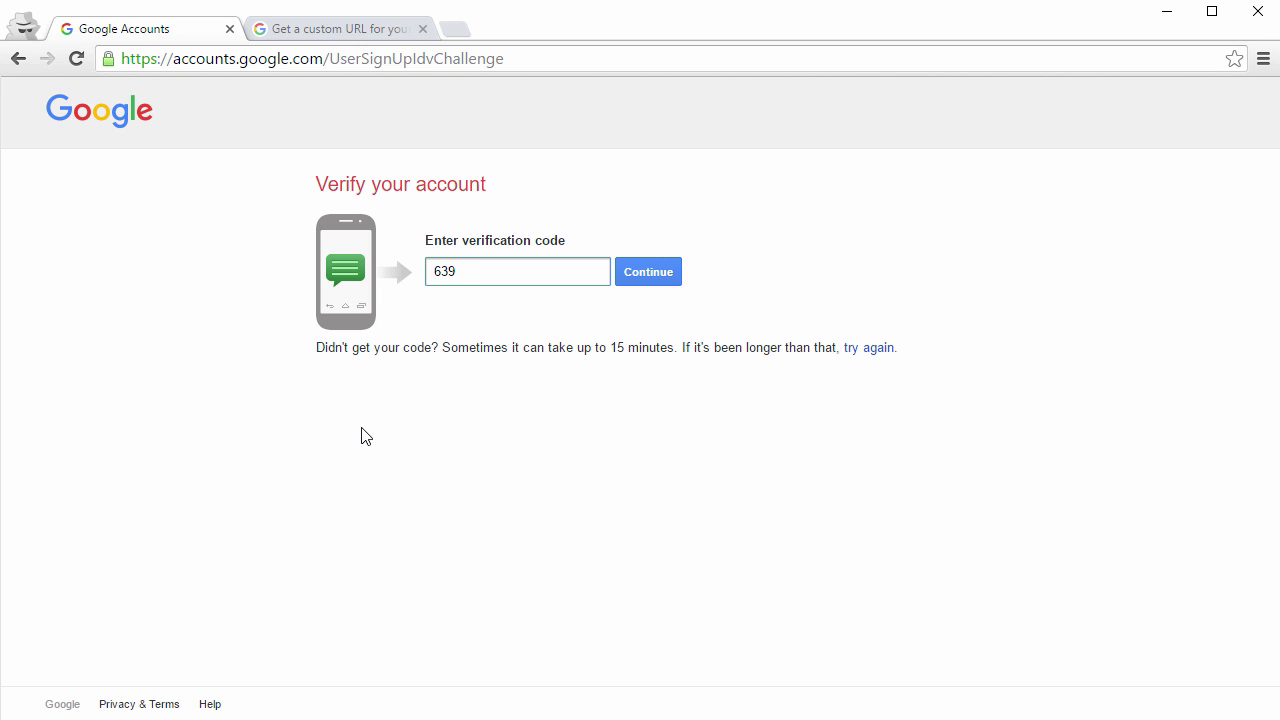
key("Return")
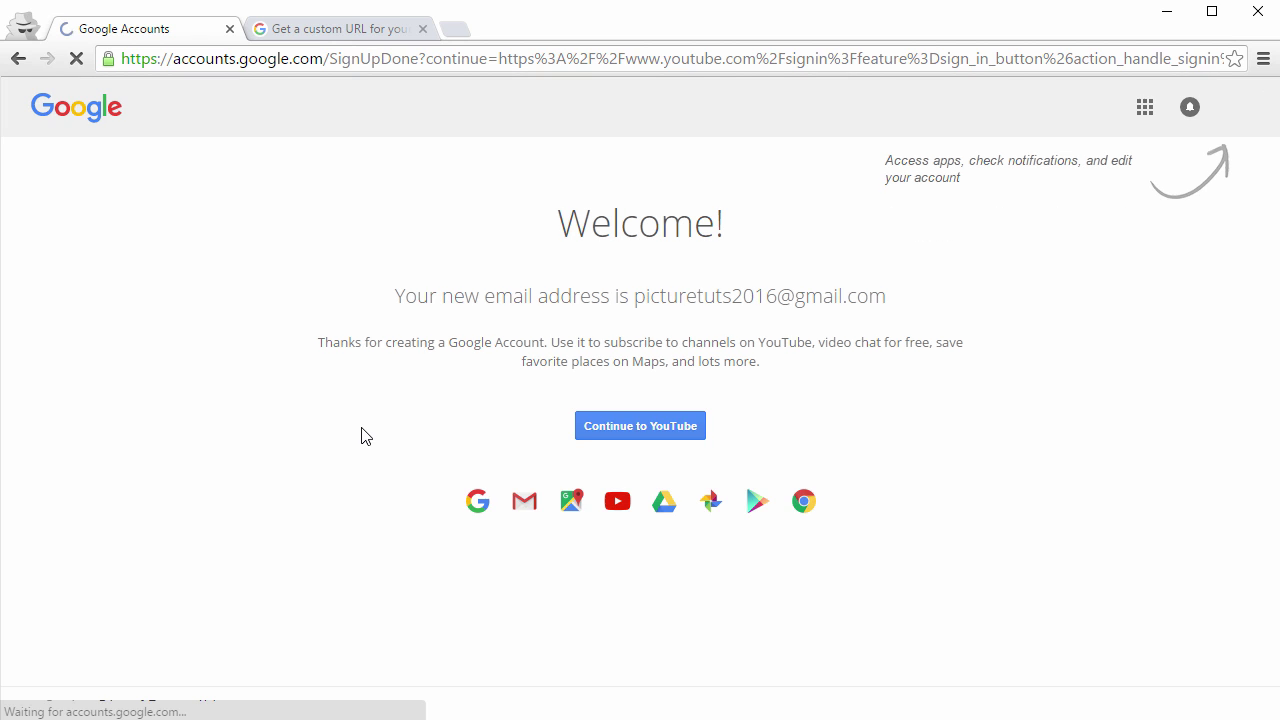
Continue to YouTube and open Creator Studio's create-channel prompt with the account's name filled in
triple_click(720, 296)
left_click(643, 425)
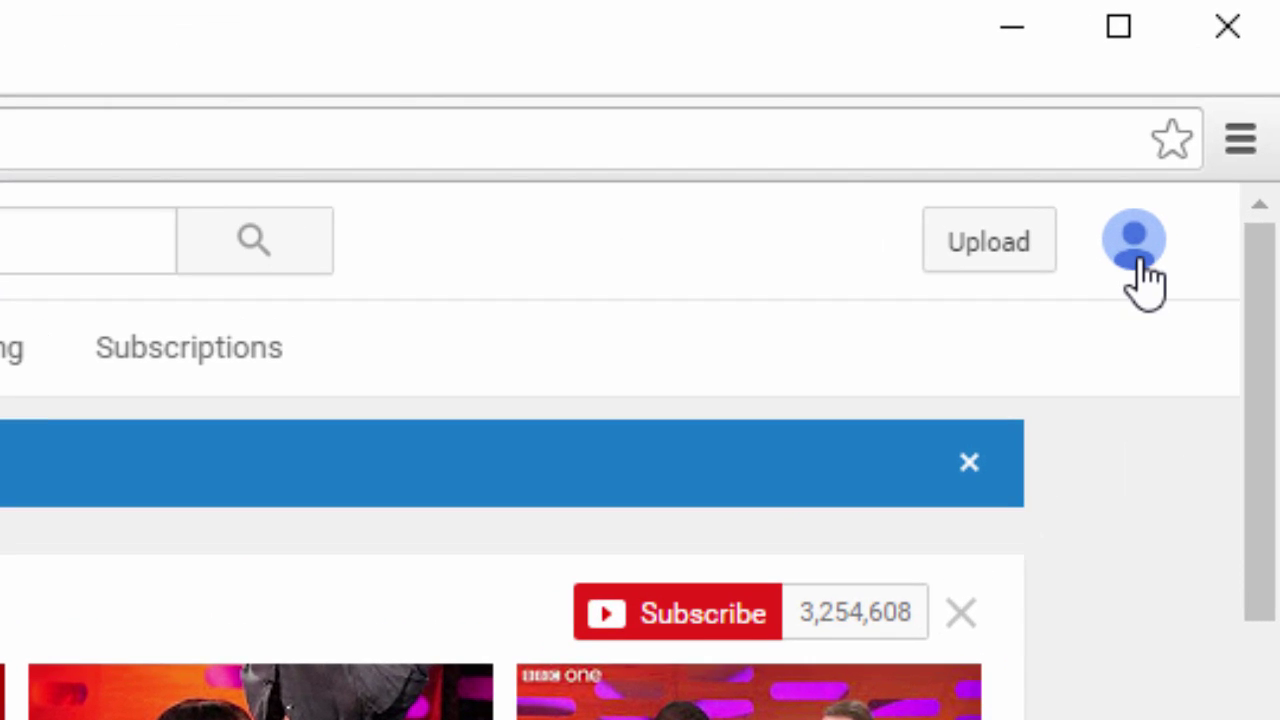
left_click(1137, 263)
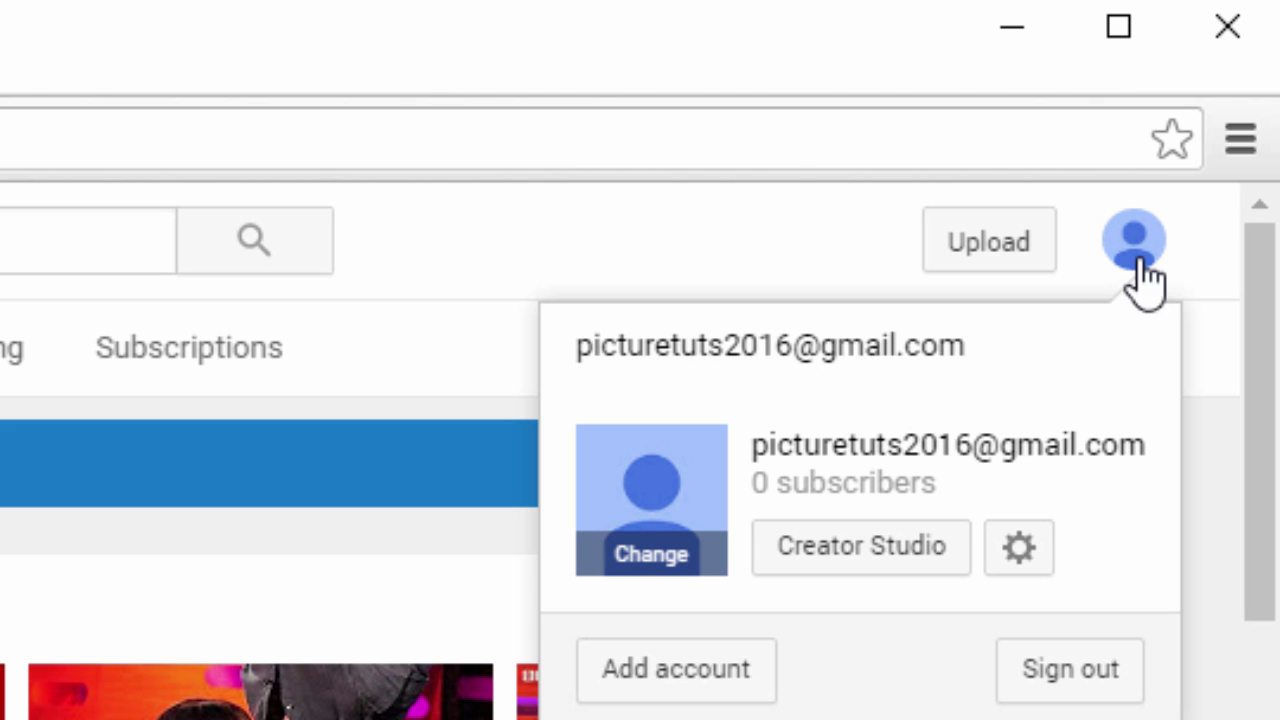
left_click(918, 548)
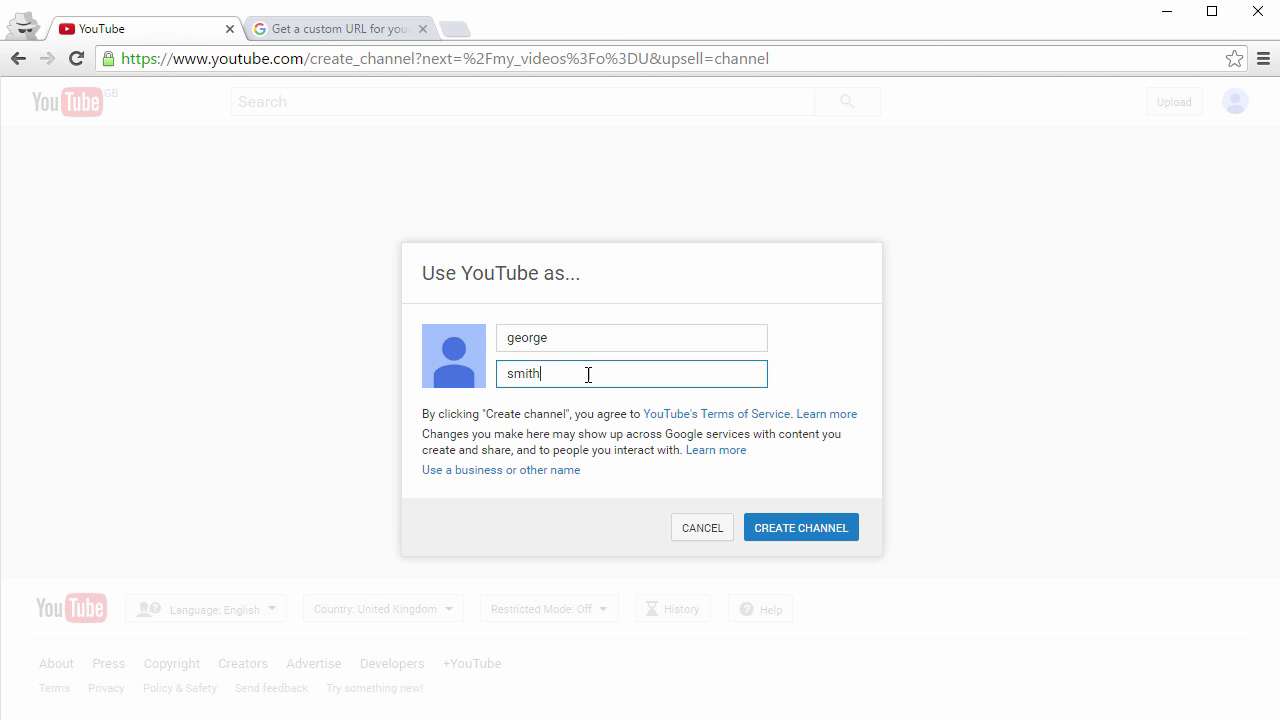
key("shift+Tab")
key("Tab")
key("shift+Tab")
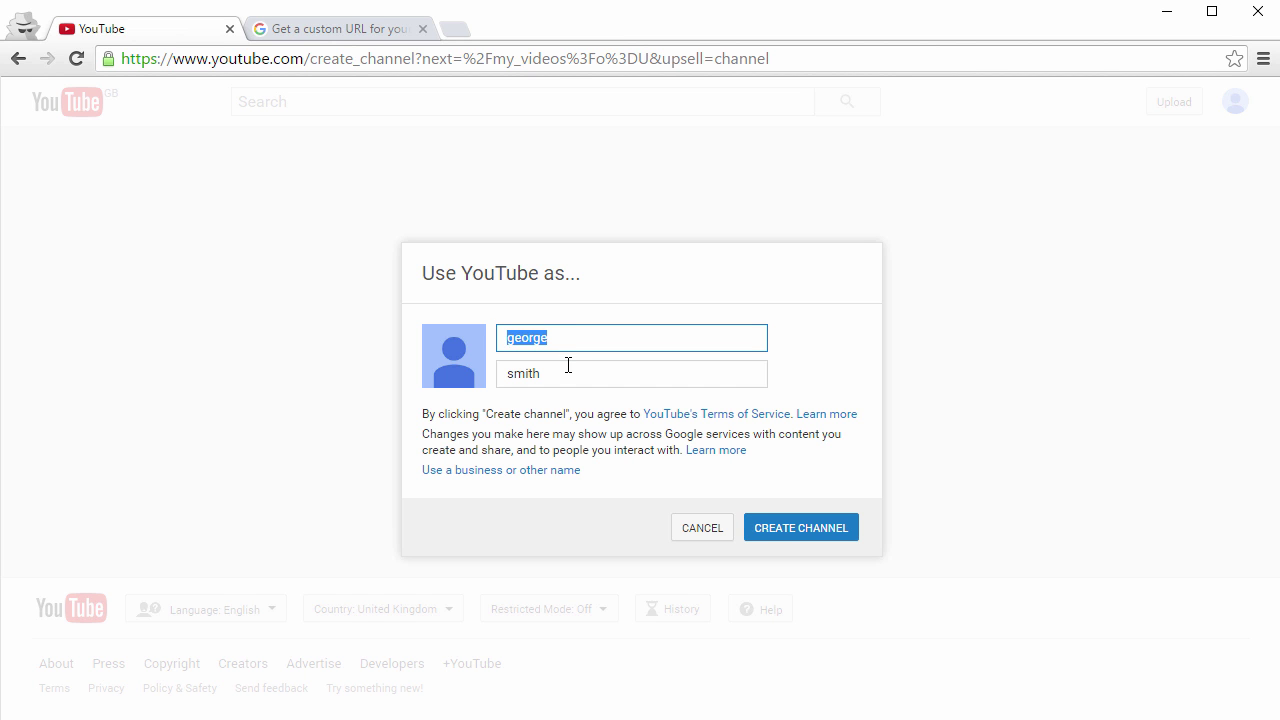
key("Tab")
key("shift+Tab")
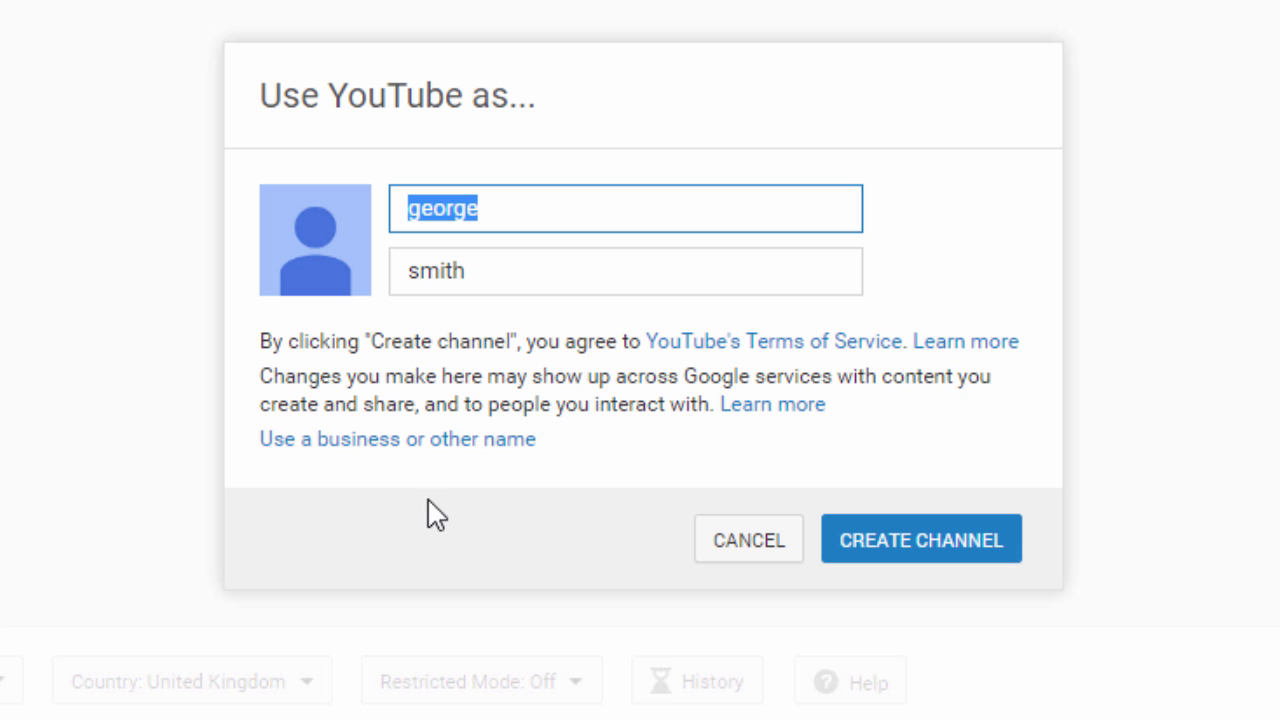
Create channel picturetutsexample under Arts, Entertainment or Sports, accepting the Pages Terms
left_click(371, 441)
type("picturetutsexample")
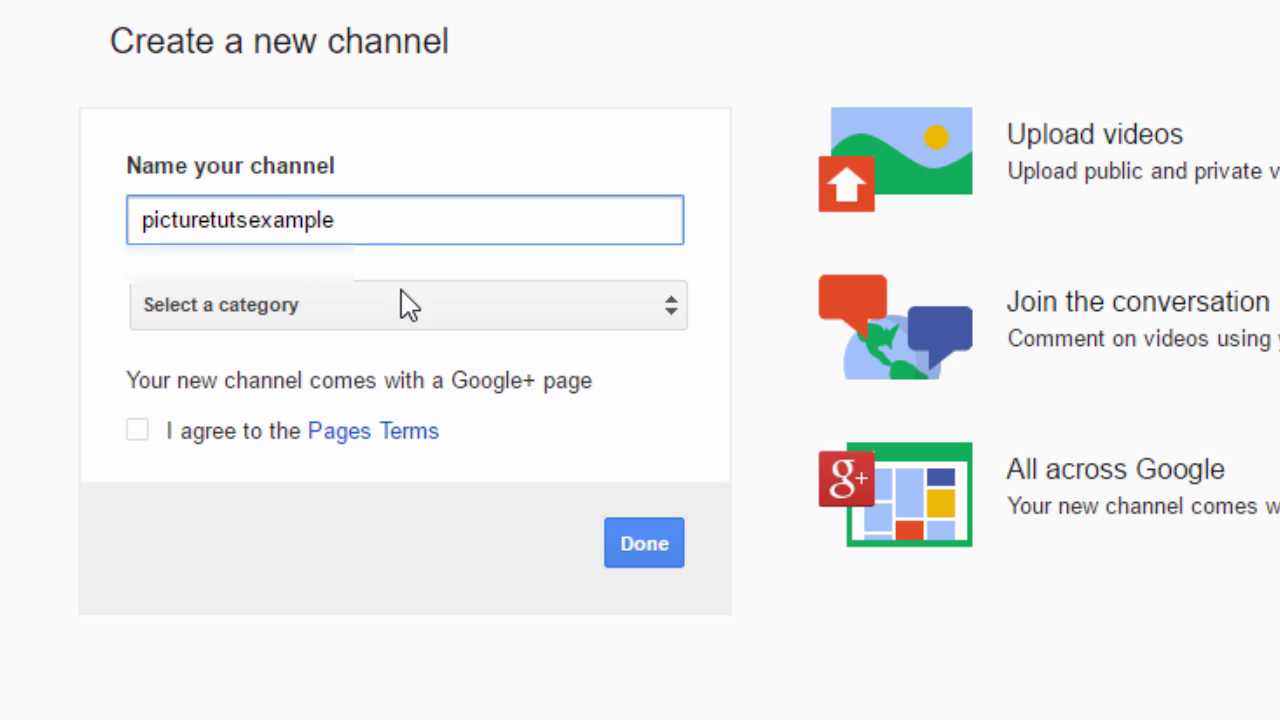
left_click(406, 310)
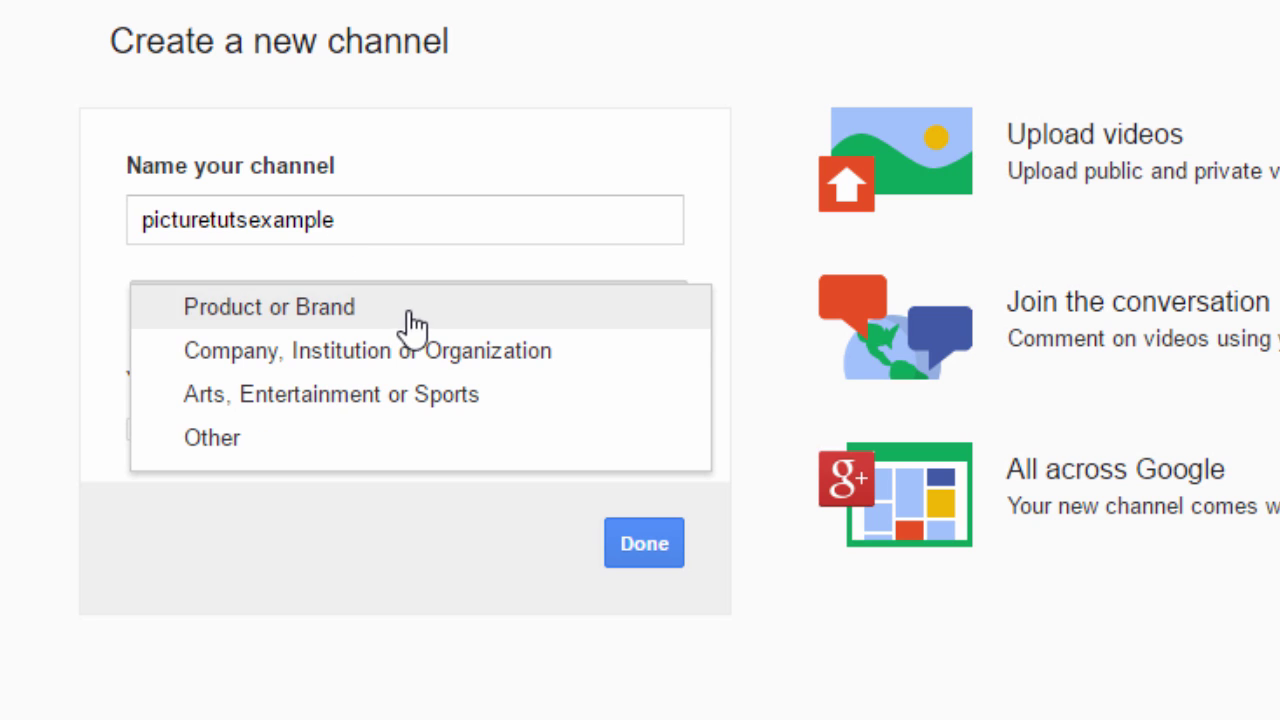
left_click(492, 405)
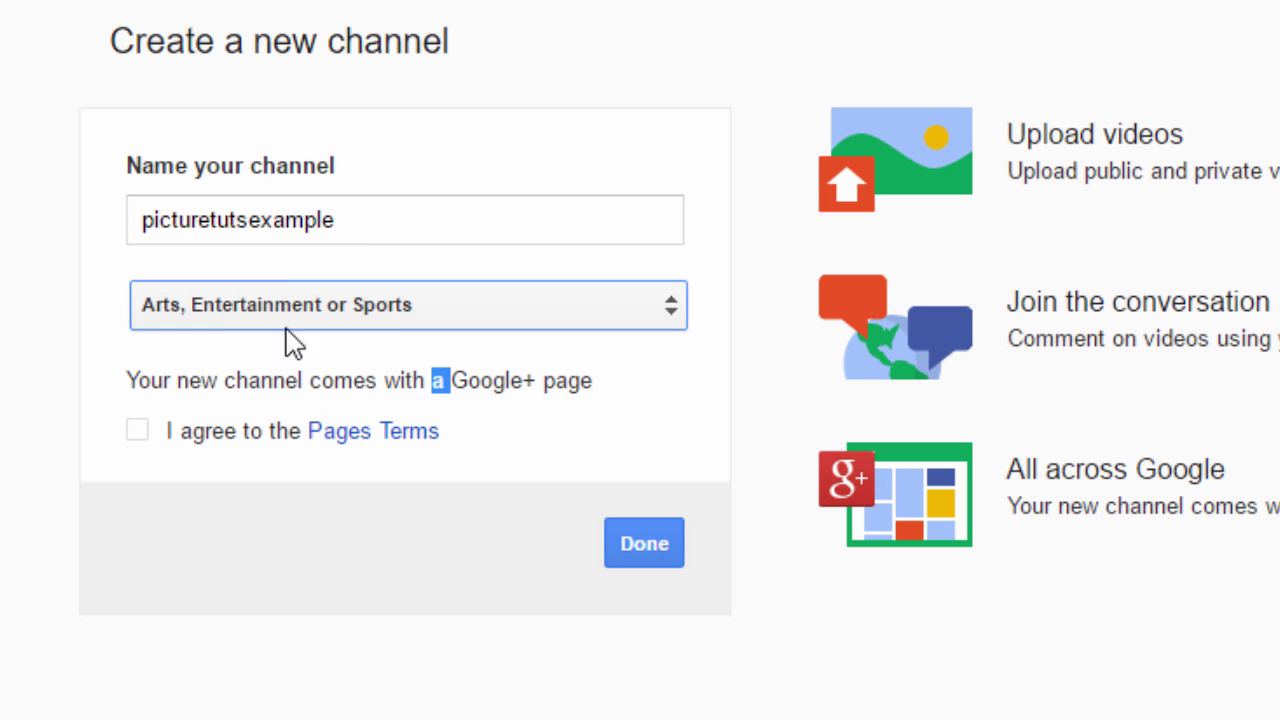
left_click(137, 430)
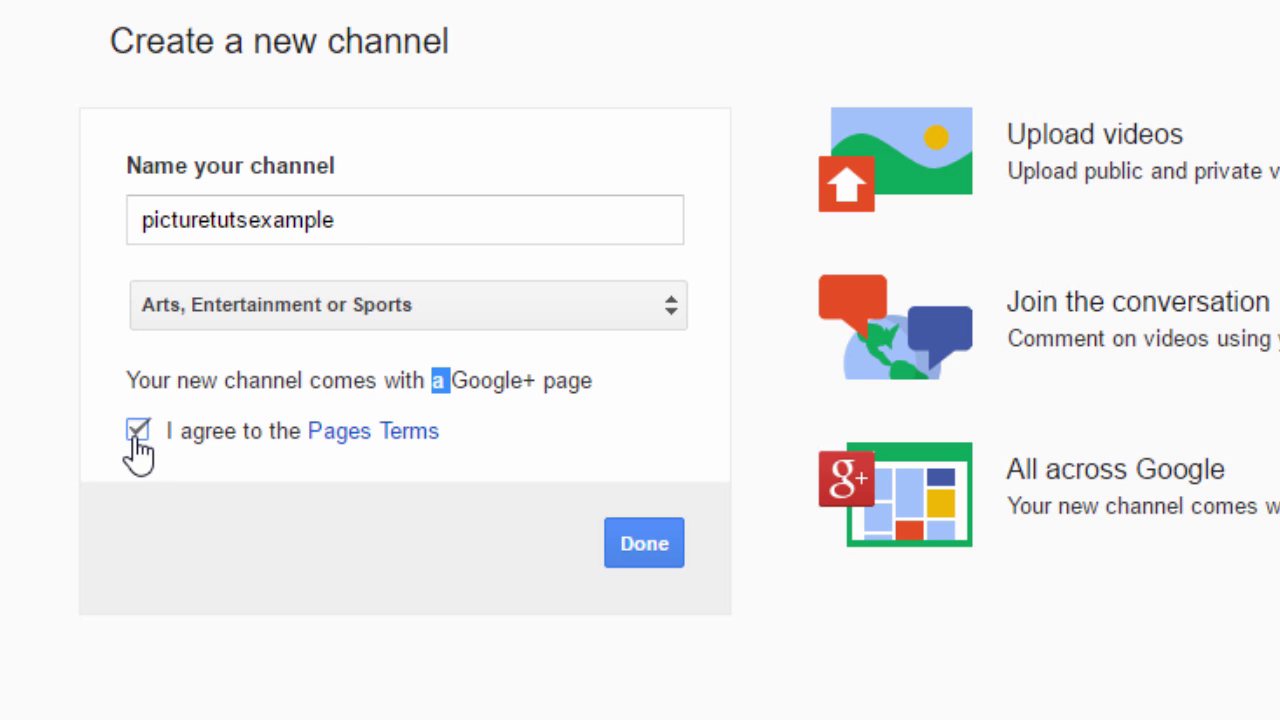
left_click(632, 562)
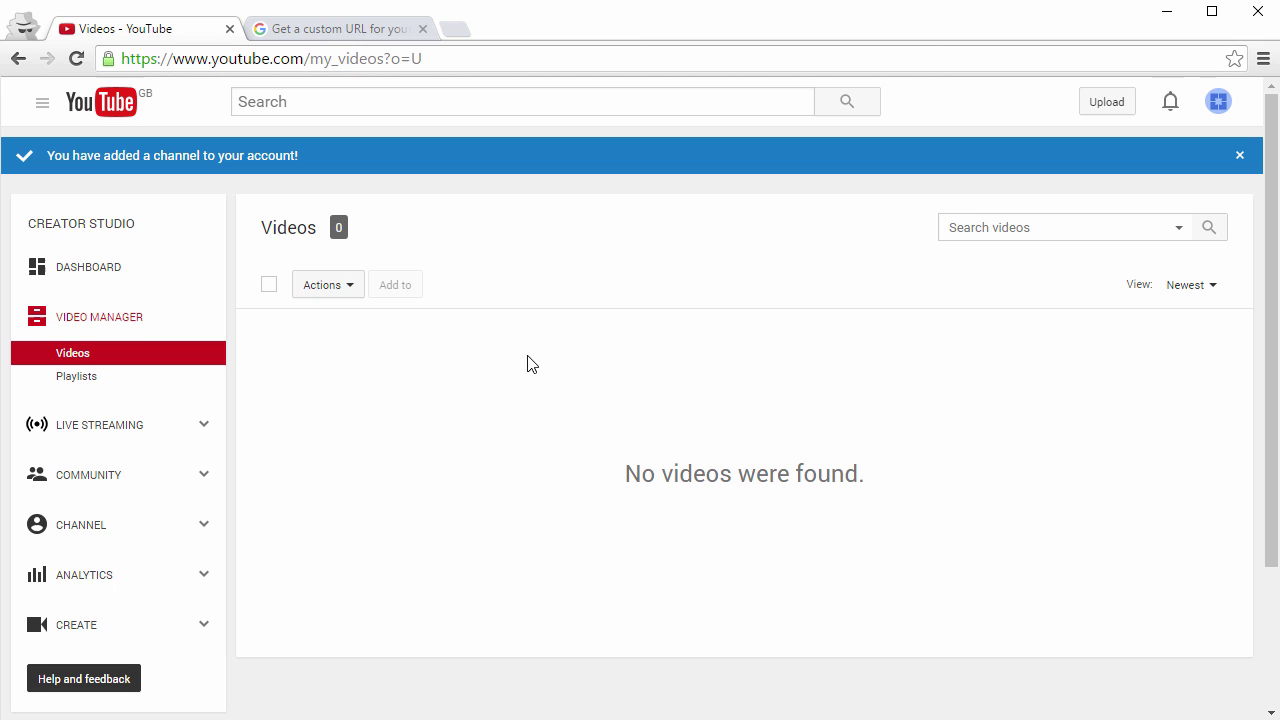
Start uploading the first video file and retitle it 'name the'
left_click(1107, 106)
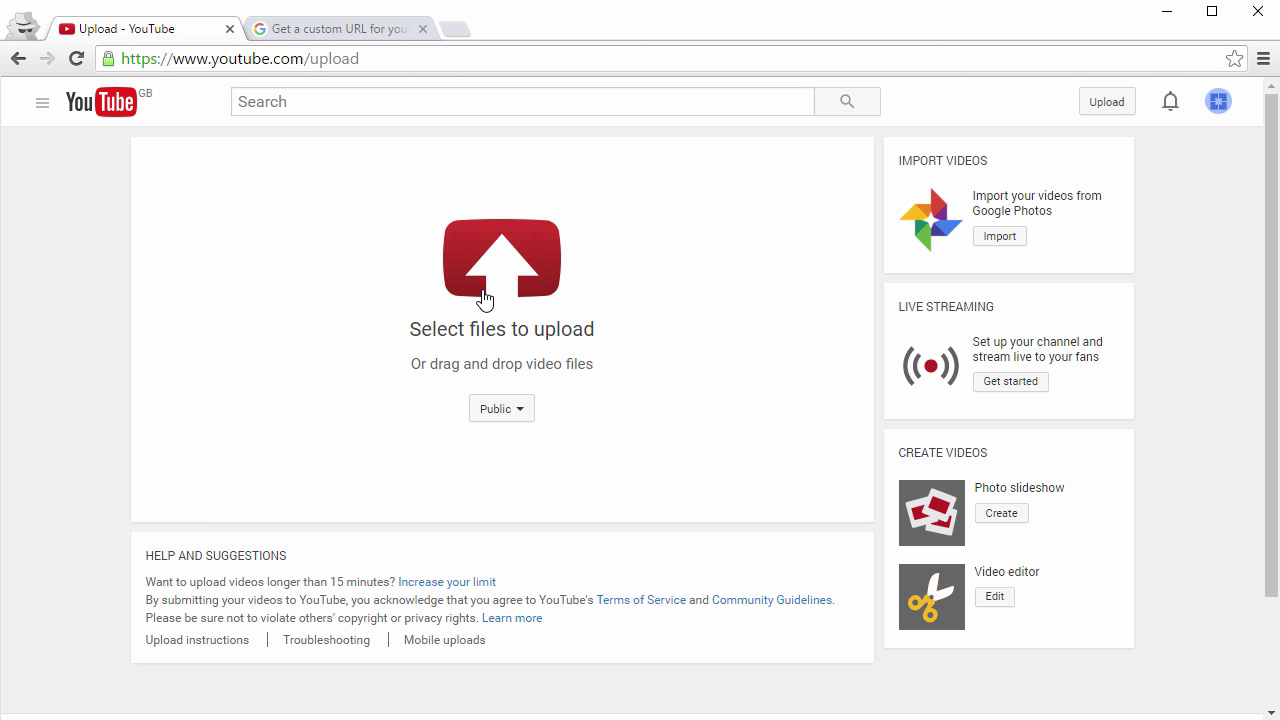
left_click(508, 298)
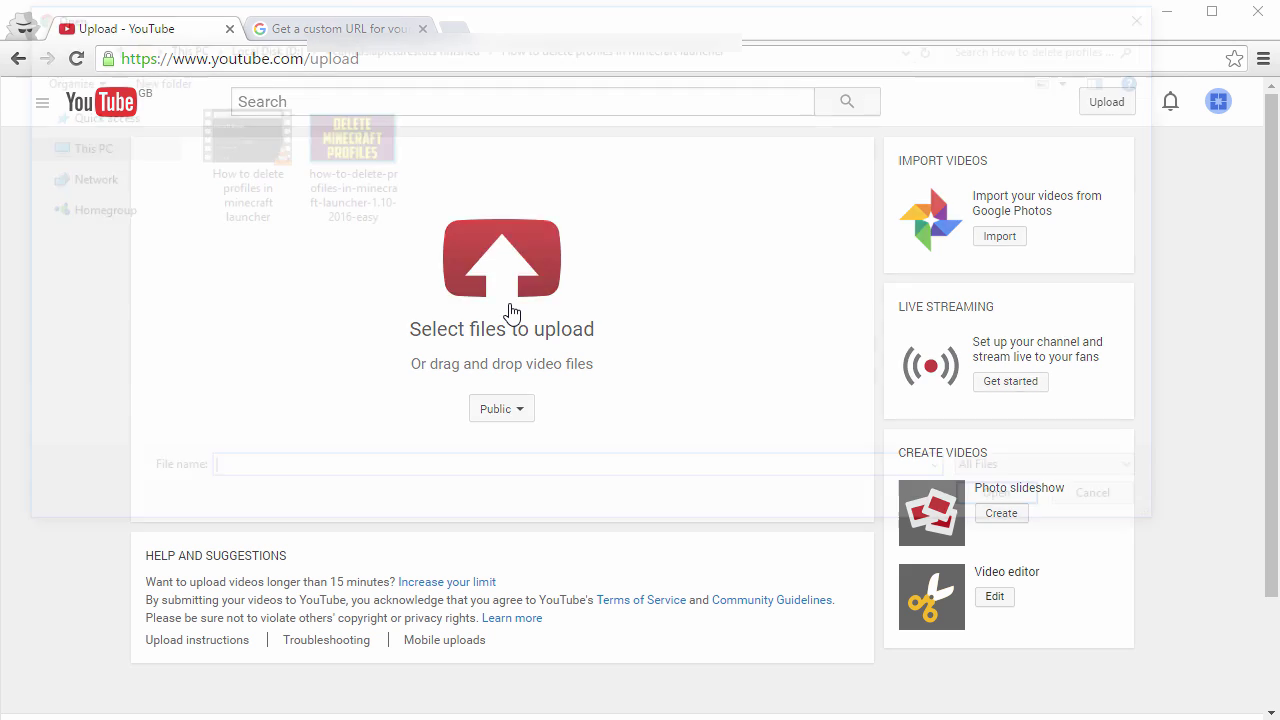
double_click(234, 150)
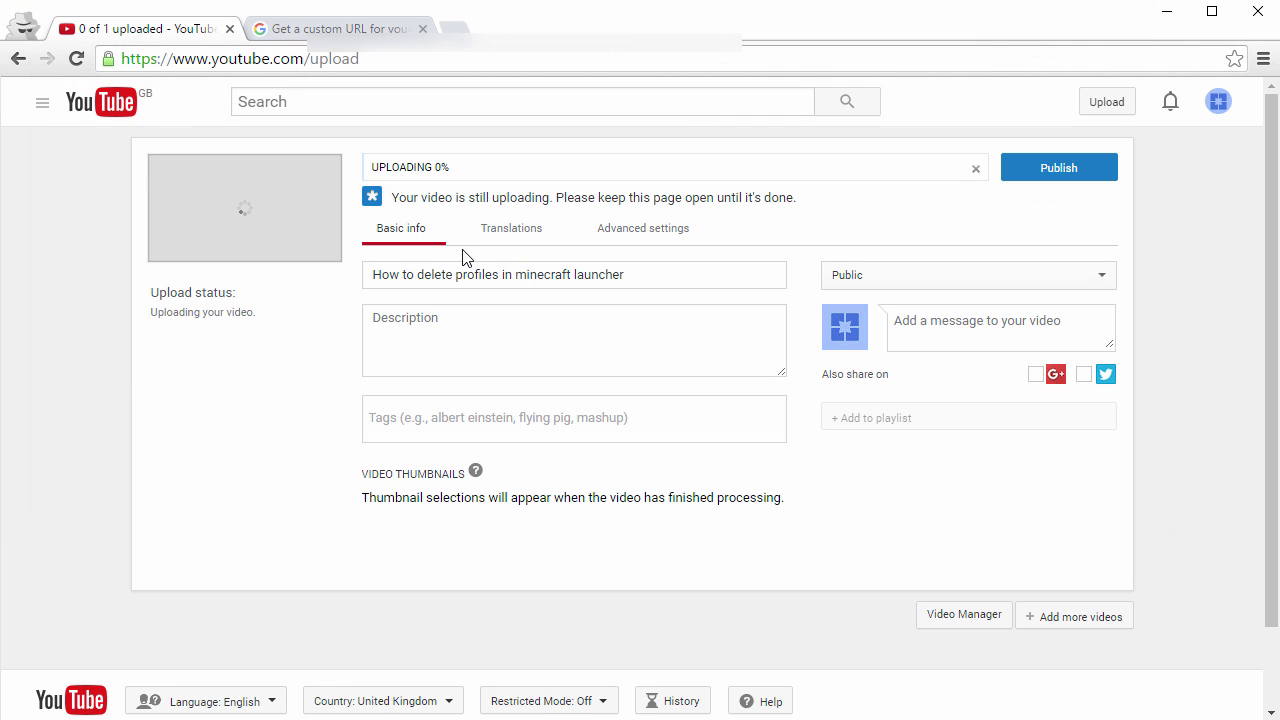
left_click(611, 284)
key("ctrl+a")
type("n")
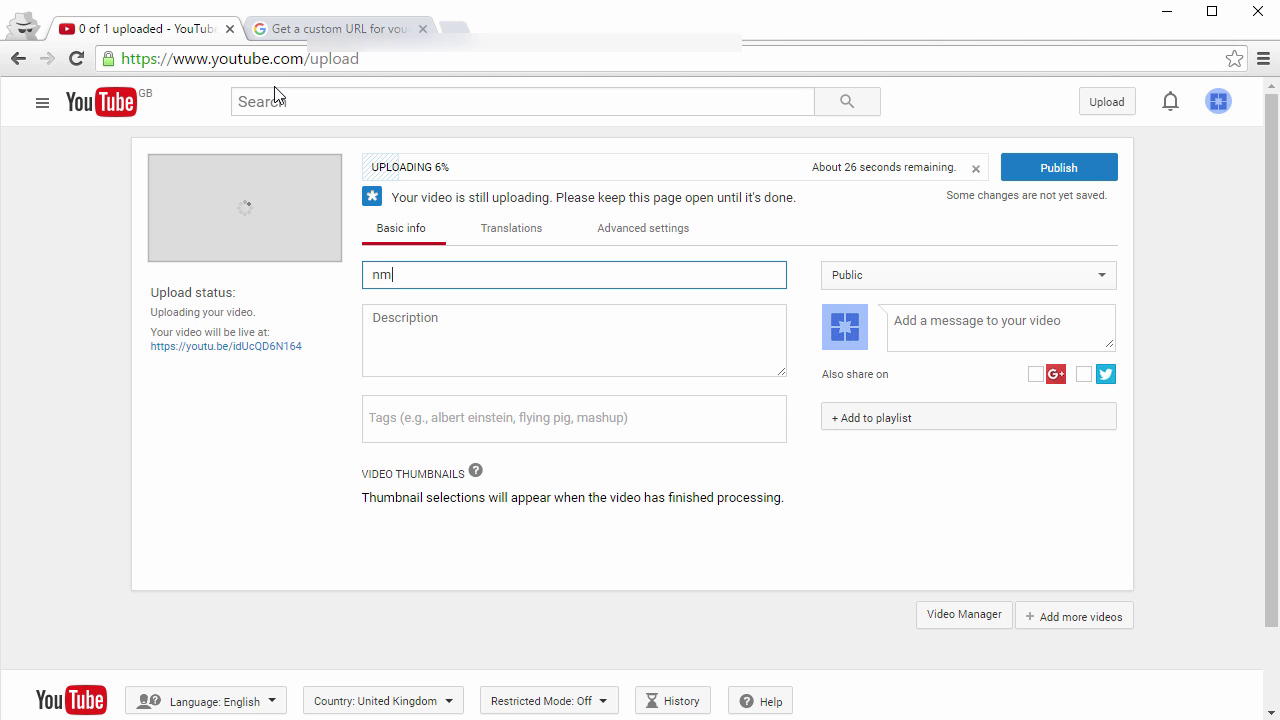
type("ame the title of the video")
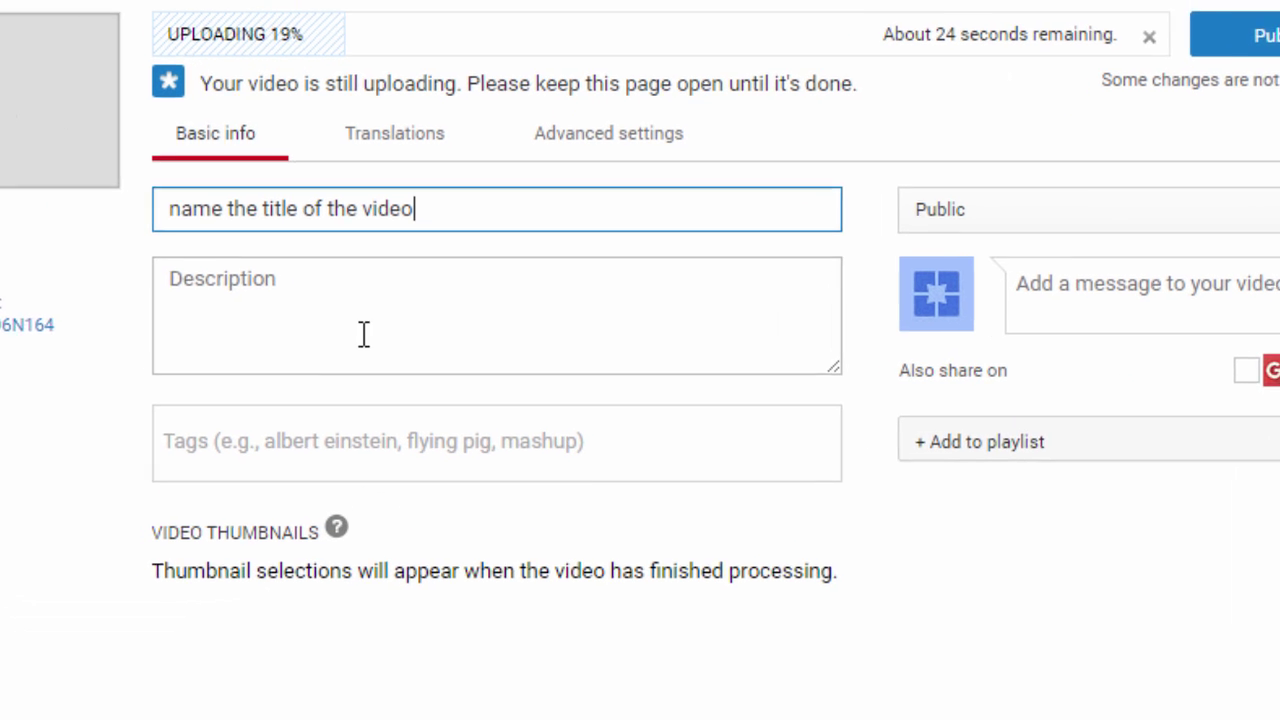
Add description 'this is my video' and tags 'my video' and 'picturetuts', then cancel the upload
left_click(488, 353)
type("this is my video")
key("Tab")
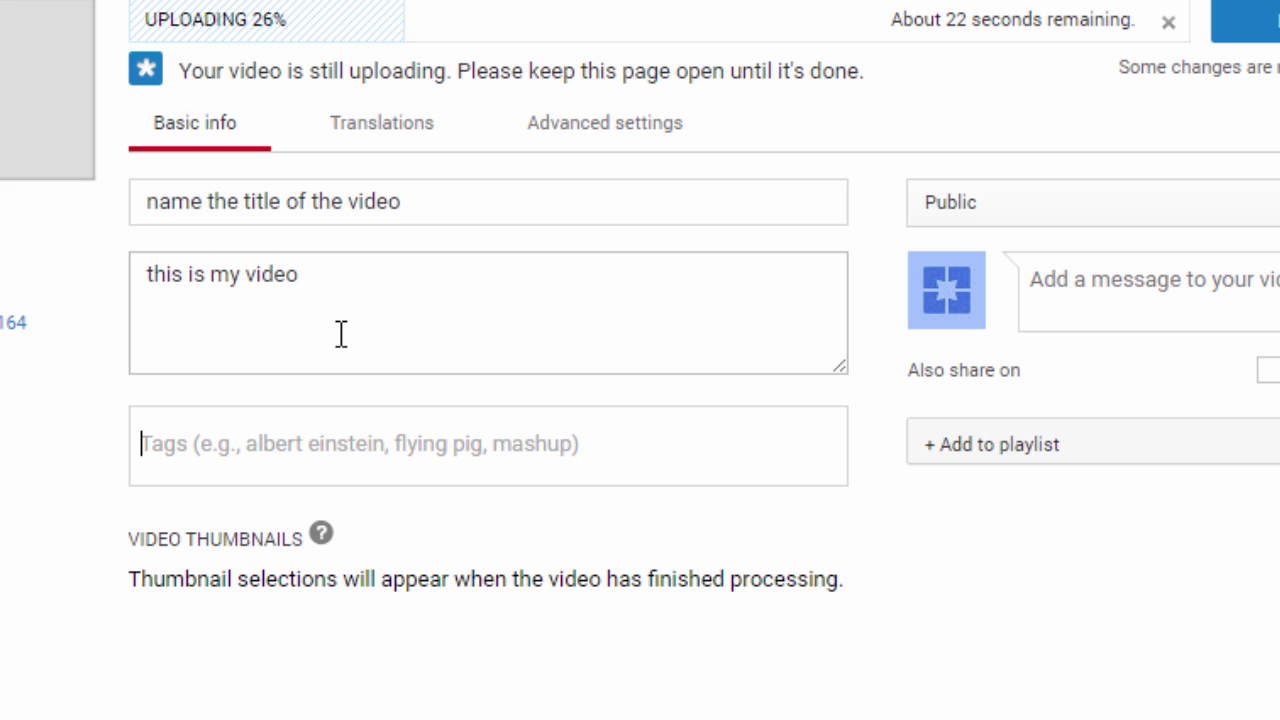
type("my video")
key("Return")
type("pi")
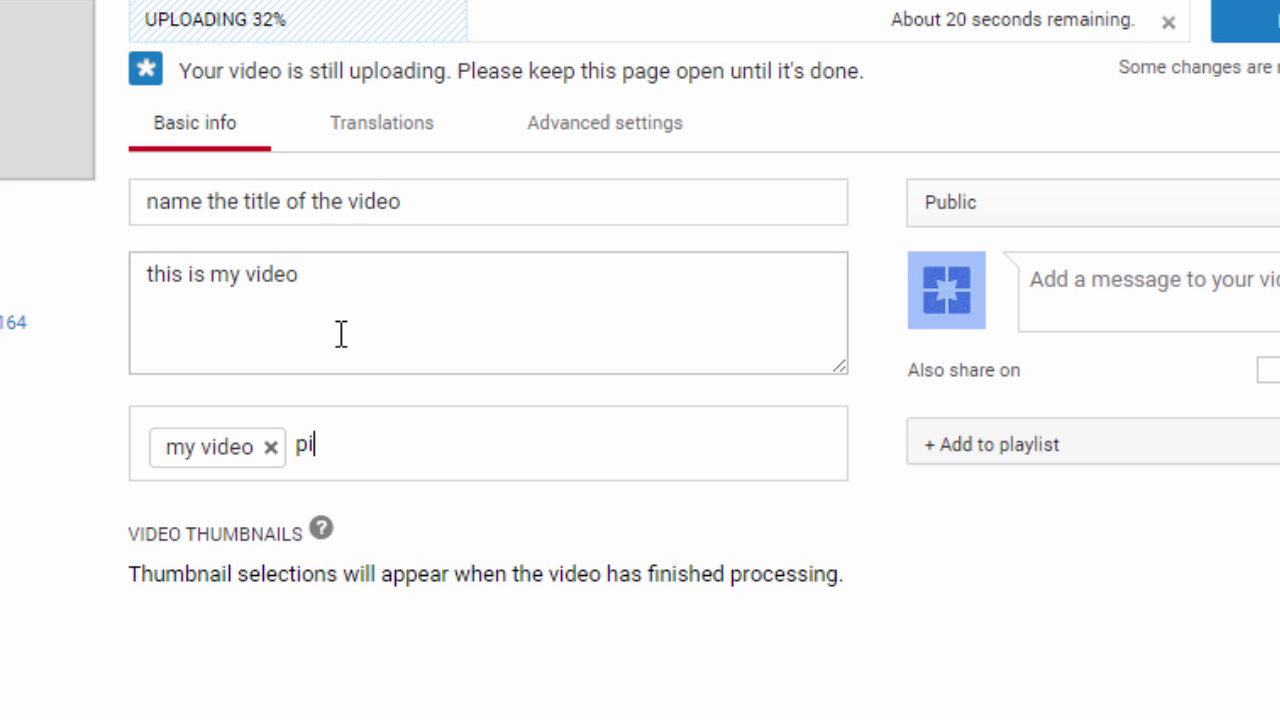
type("cturetuts")
key("Return")
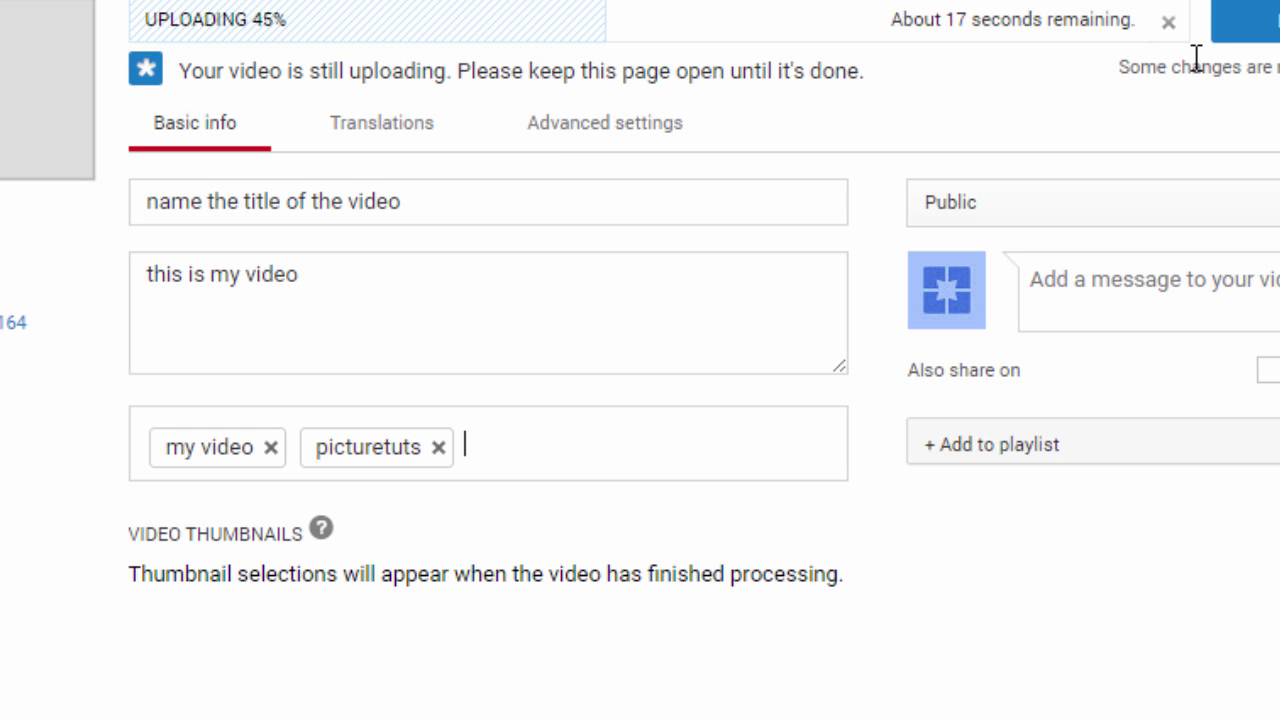
left_click(1168, 22)
Confirm the upload cancellation and open the picturetutsexample channel page from Creator Studio
left_click(755, 432)
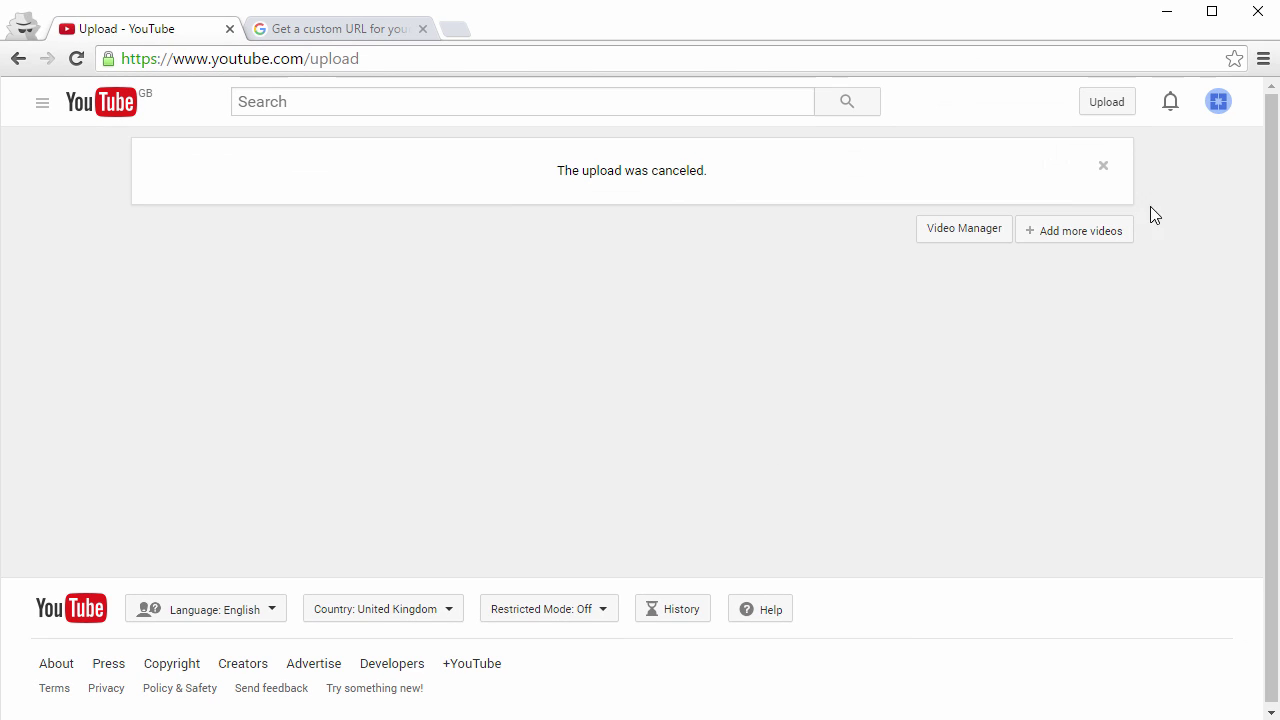
left_click(1217, 101)
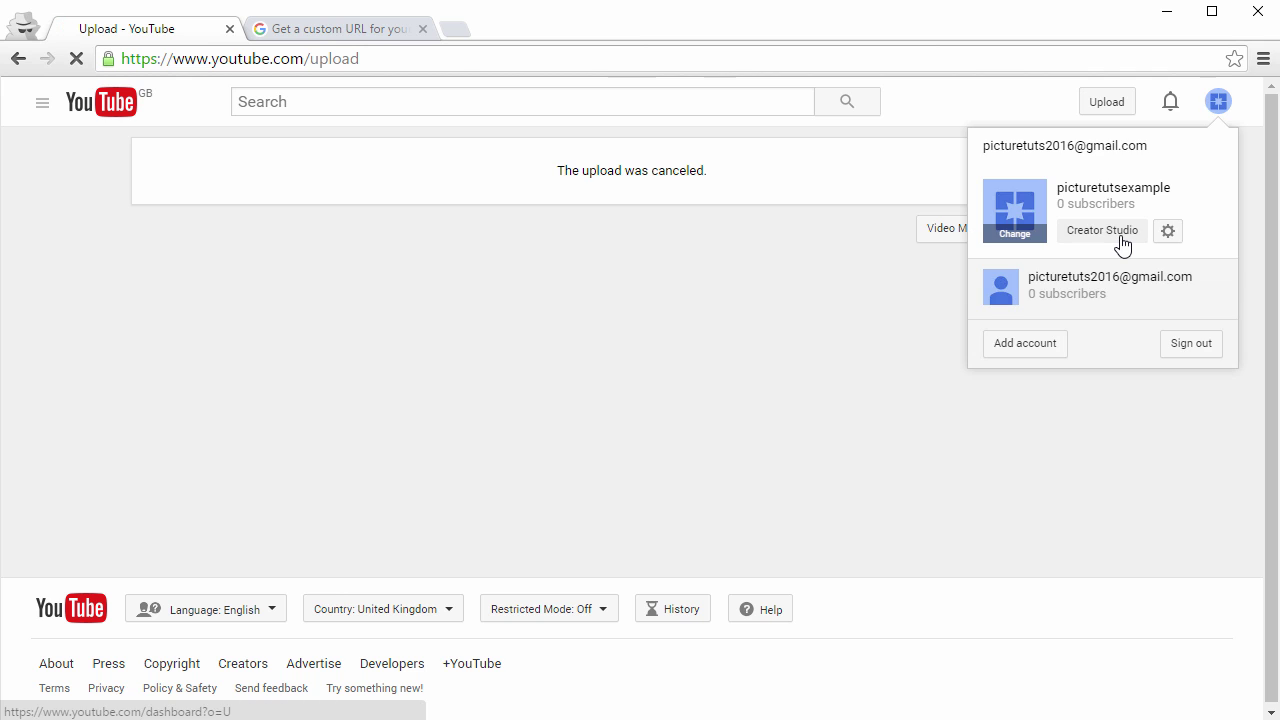
left_click(1122, 238)
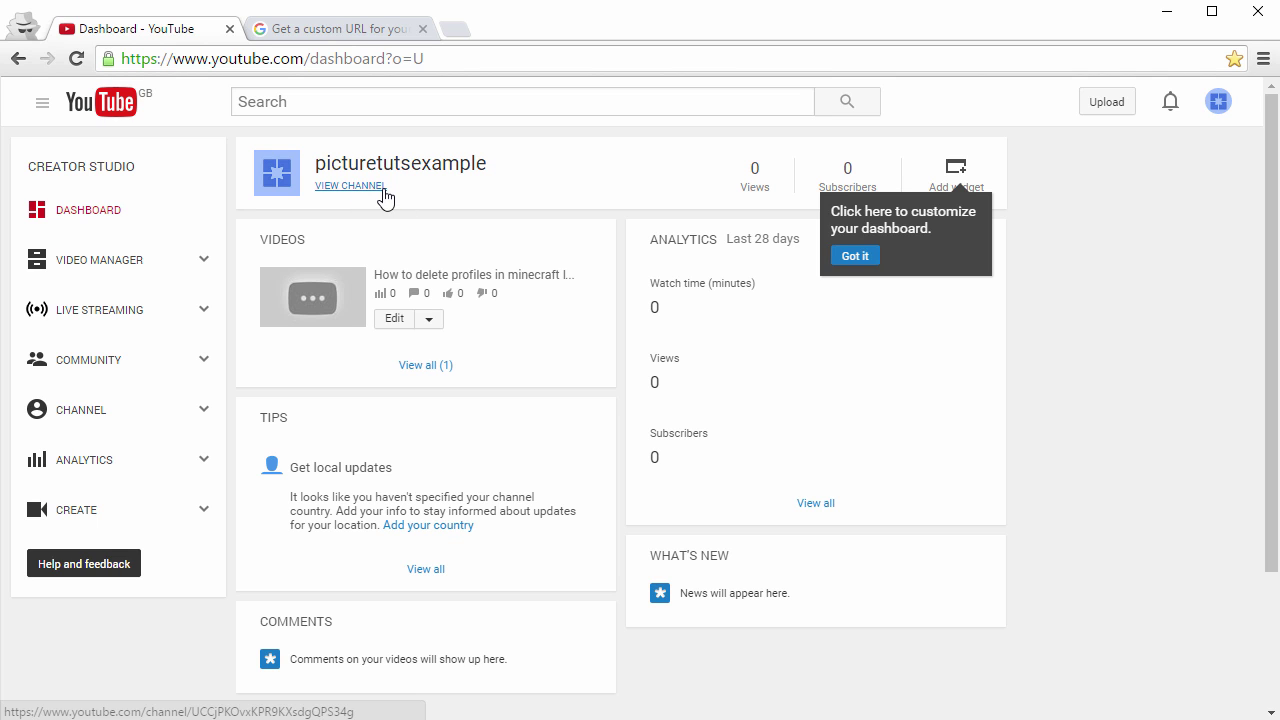
left_click(1218, 101)
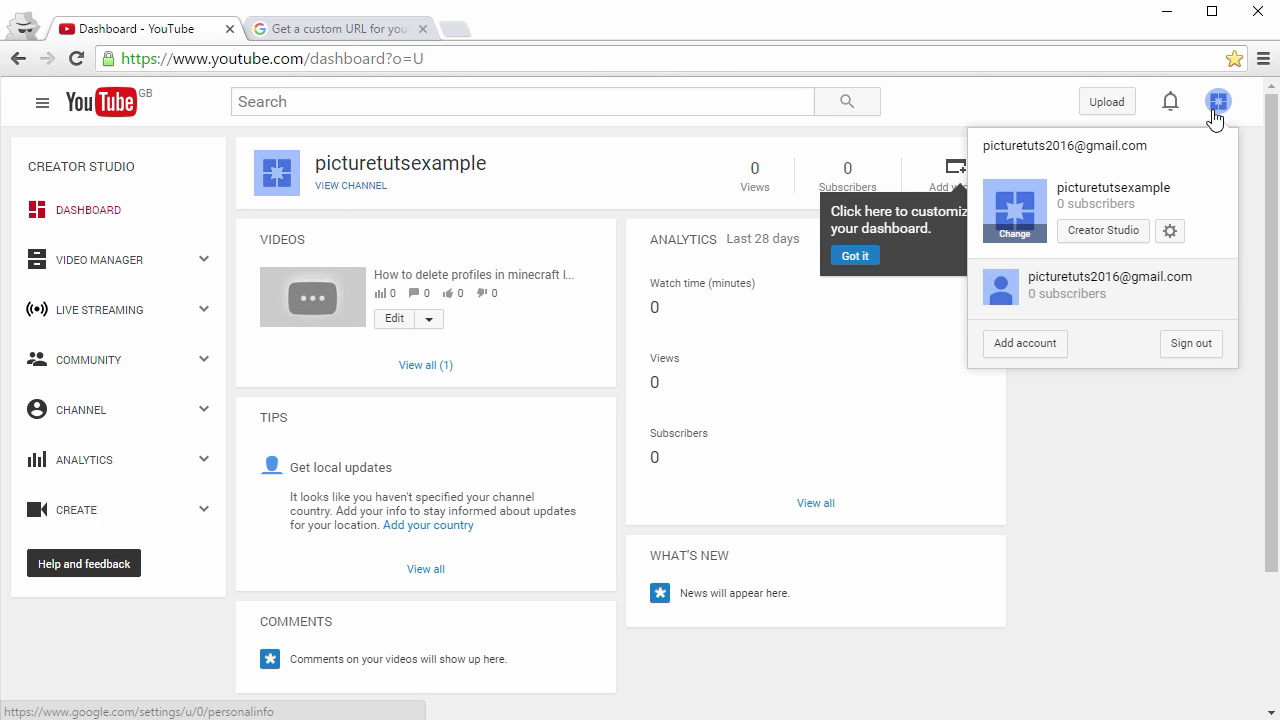
left_click(1122, 240)
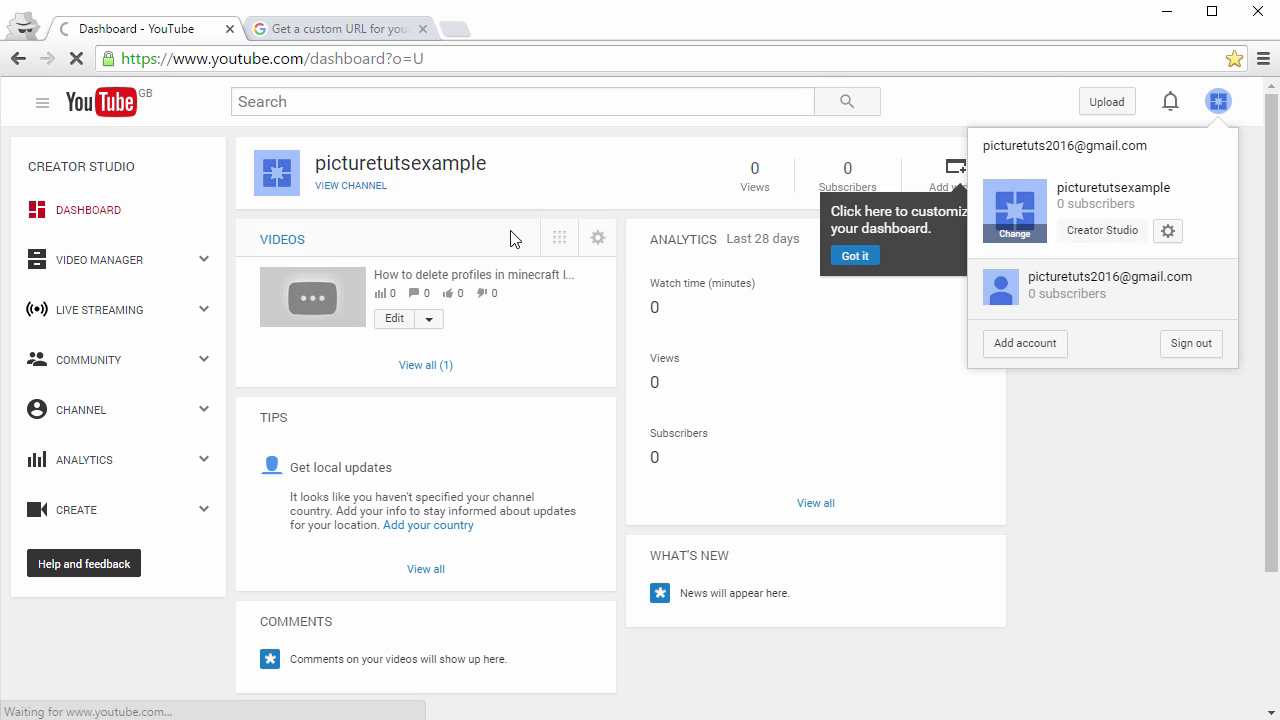
left_click(351, 186)
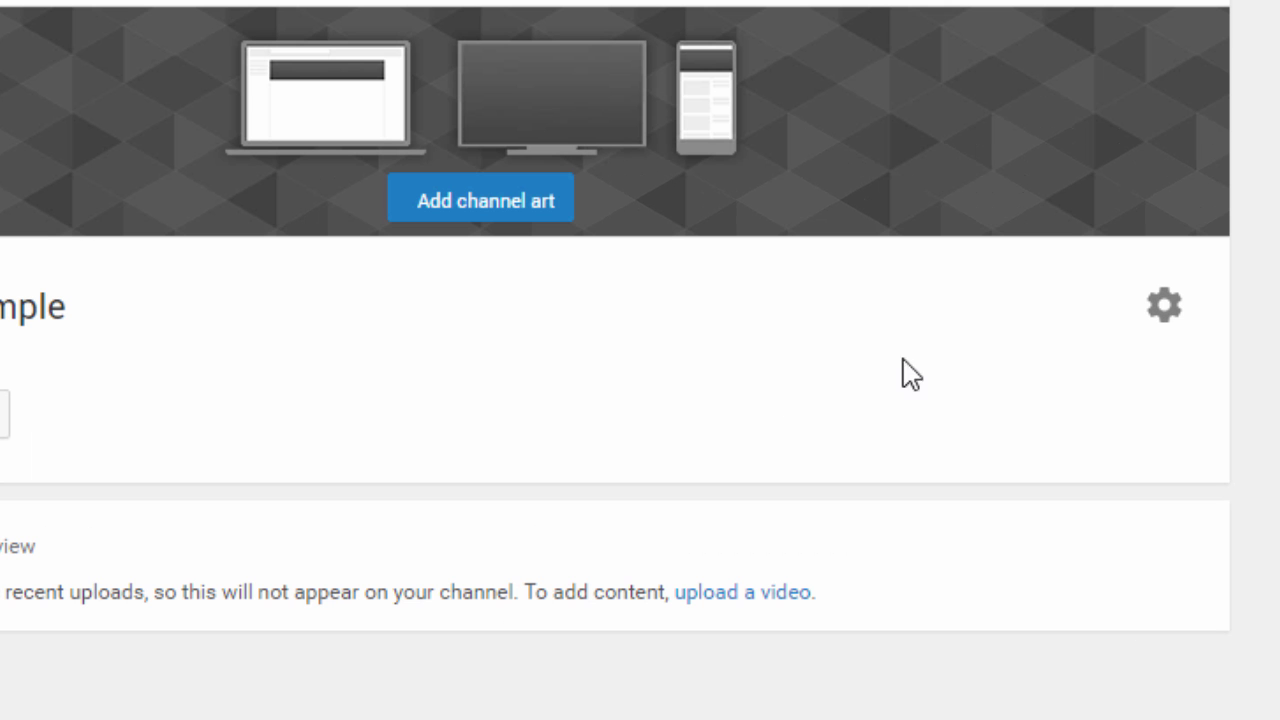
Enable channel layout customization in channel settings and save
left_click(1168, 316)
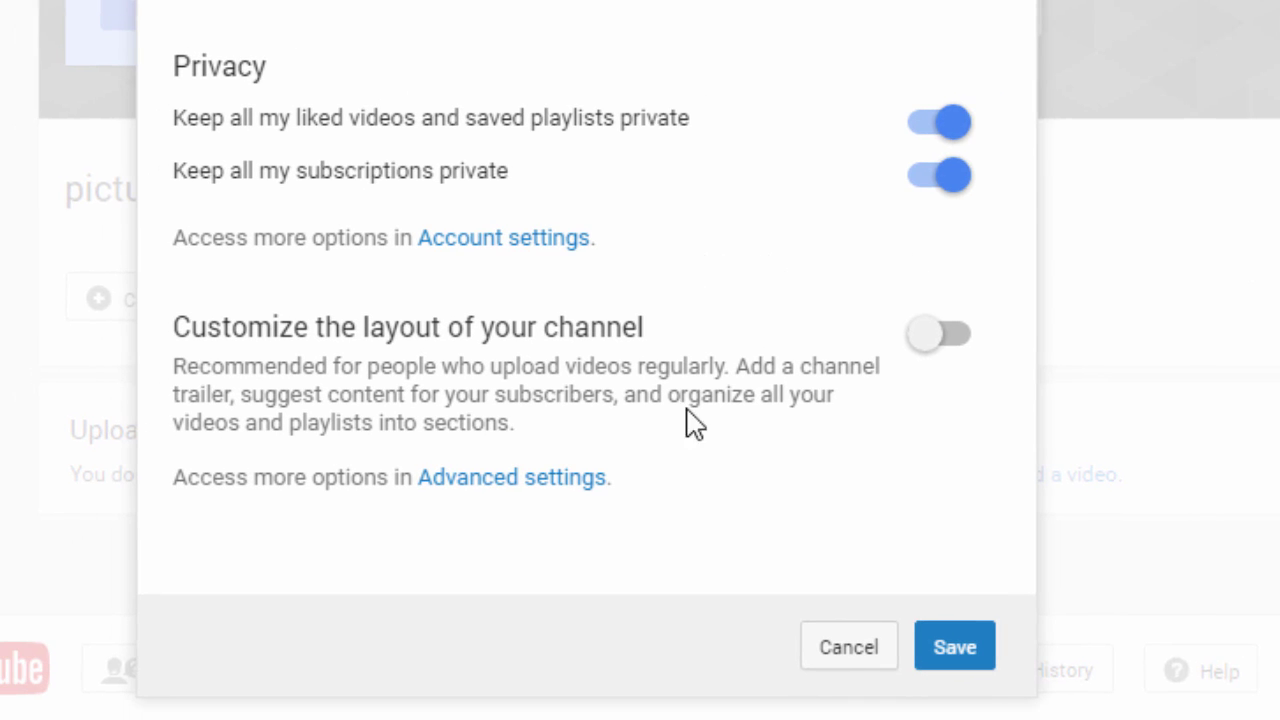
left_click_drag(283, 342, 640, 334)
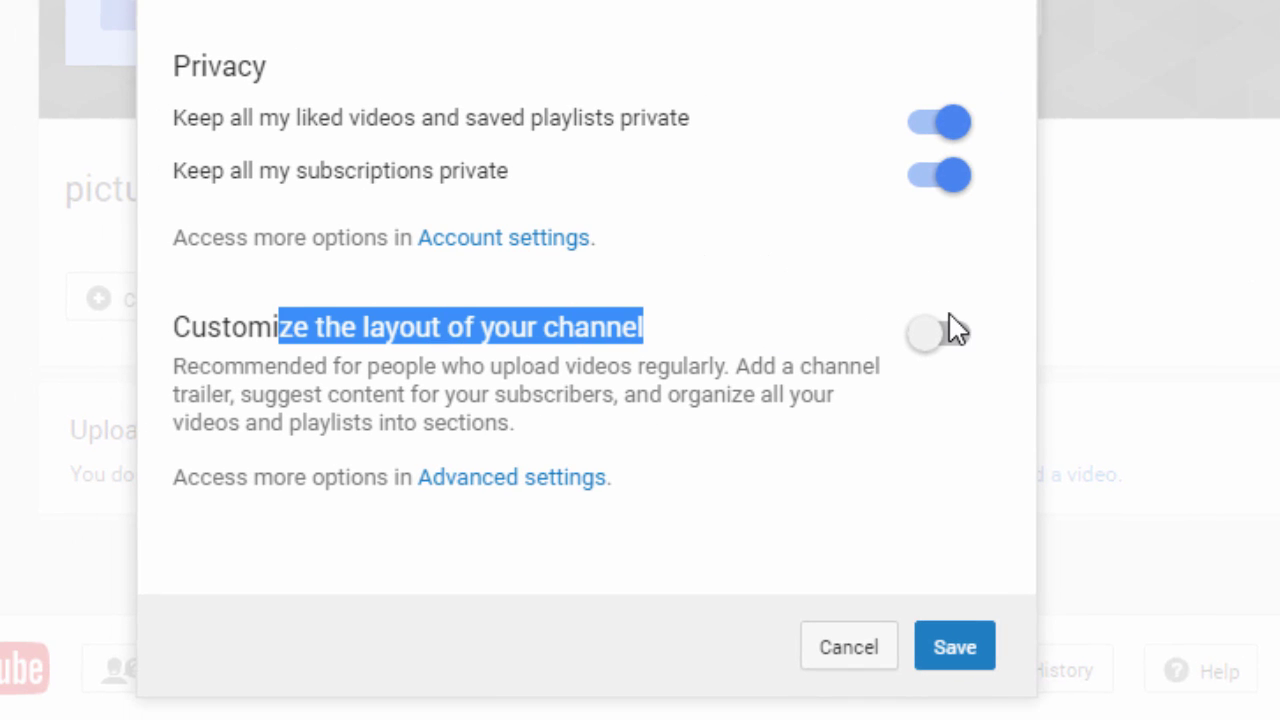
left_click(945, 345)
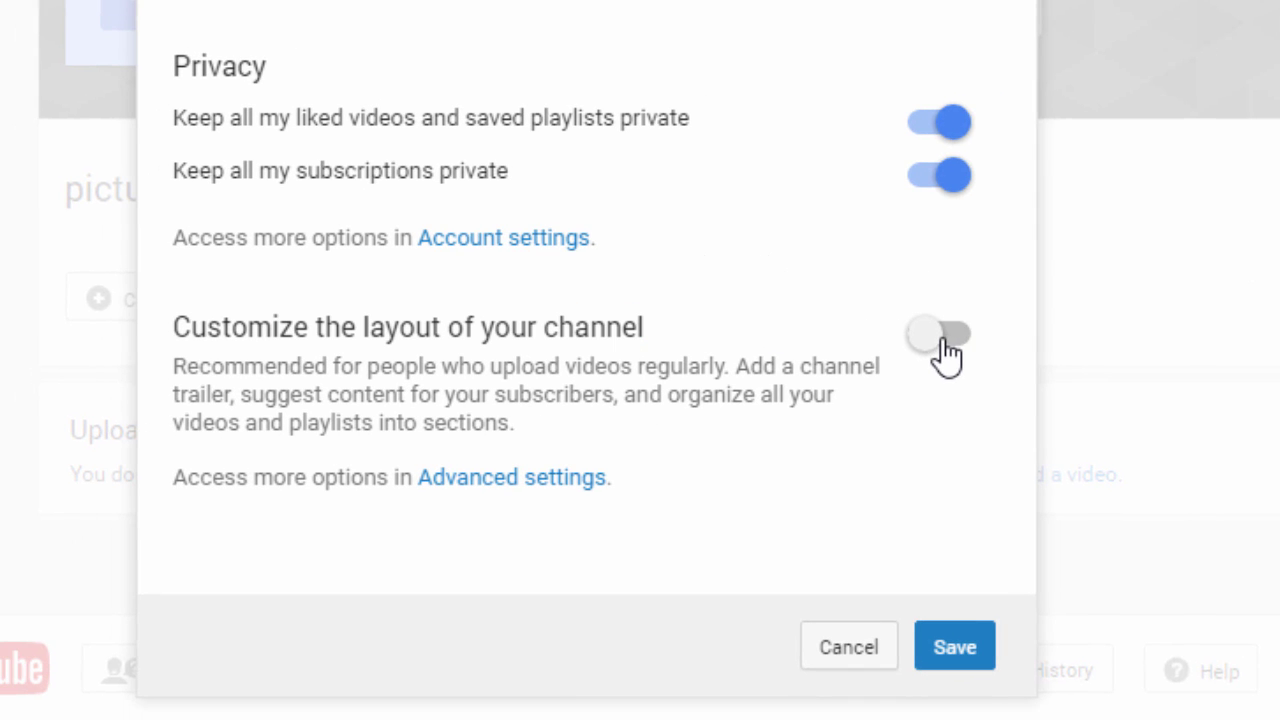
left_click(955, 647)
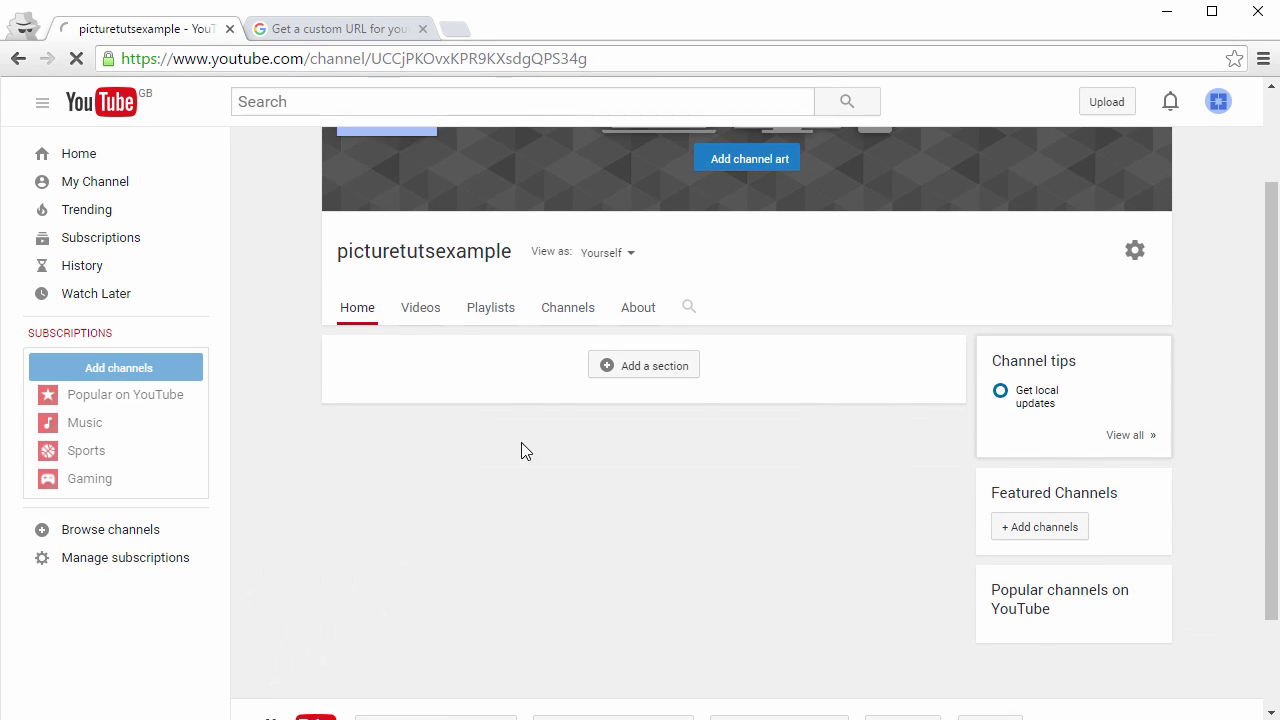
Browse the channel's Videos and Playlists sections, ending on About
left_click(428, 243)
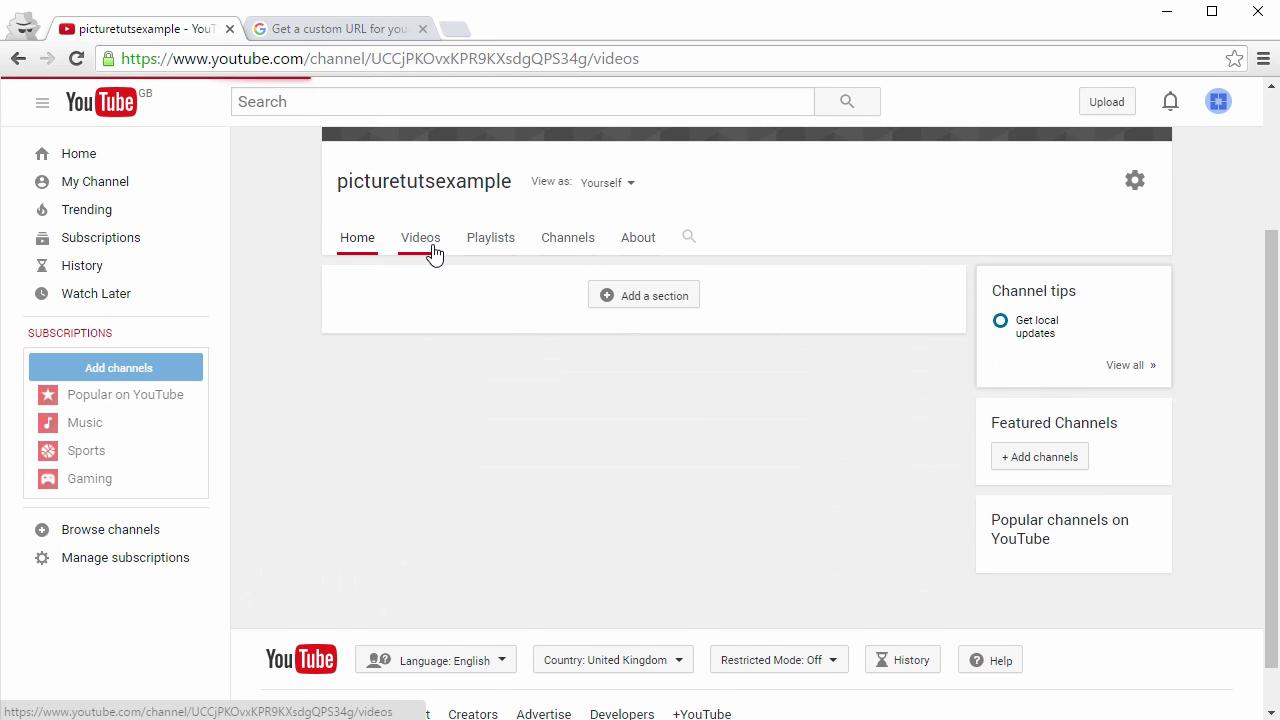
left_click(500, 148)
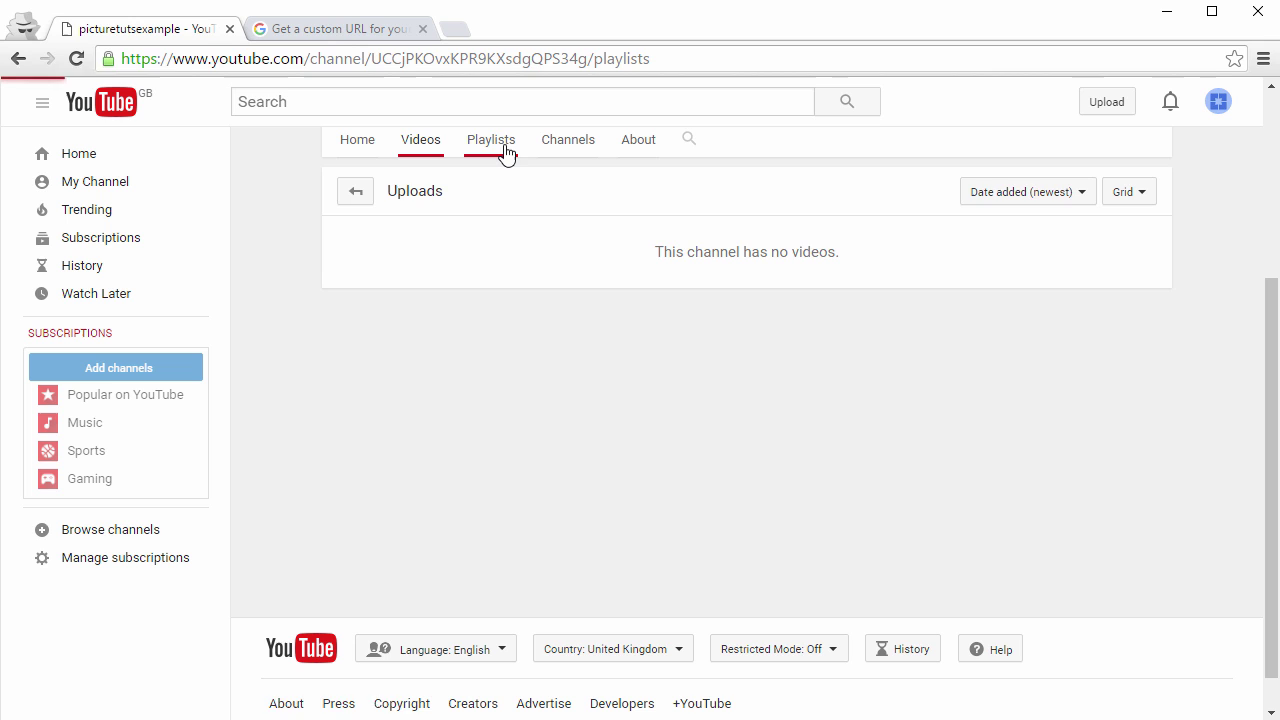
left_click(640, 158)
Add a personal channel description and save it
left_click(459, 304)
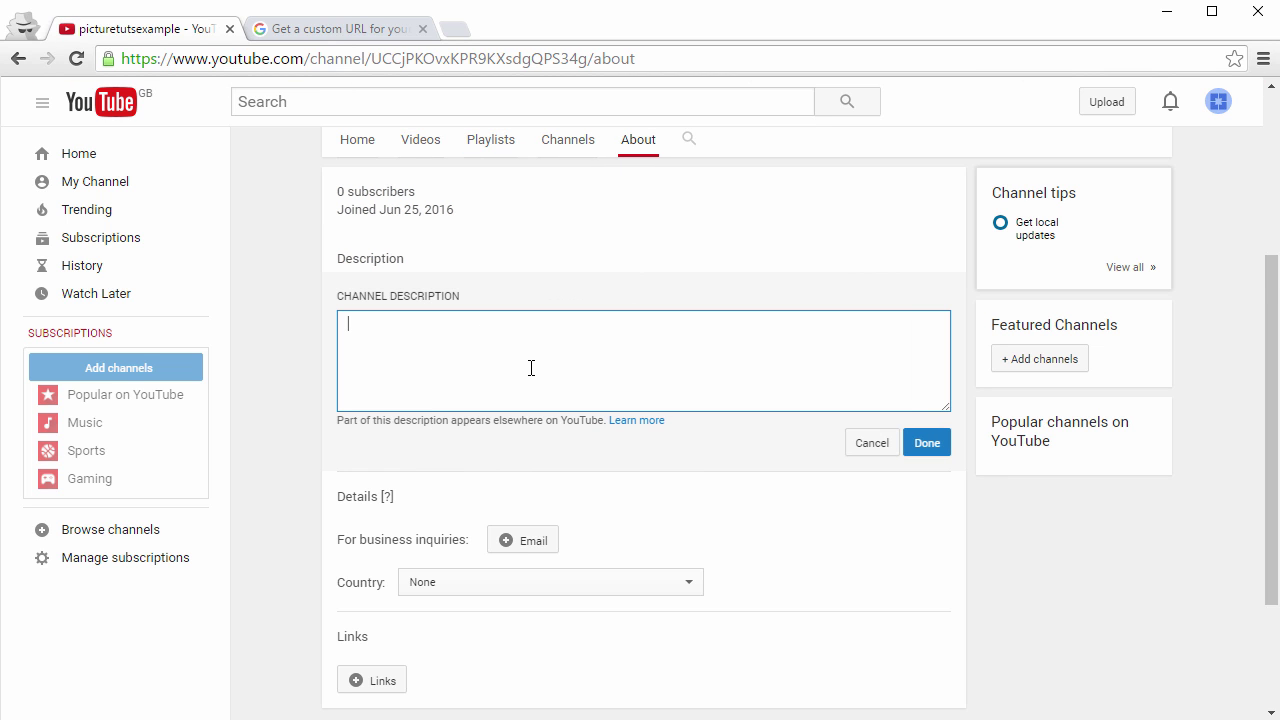
type("This is mypersonal channel")
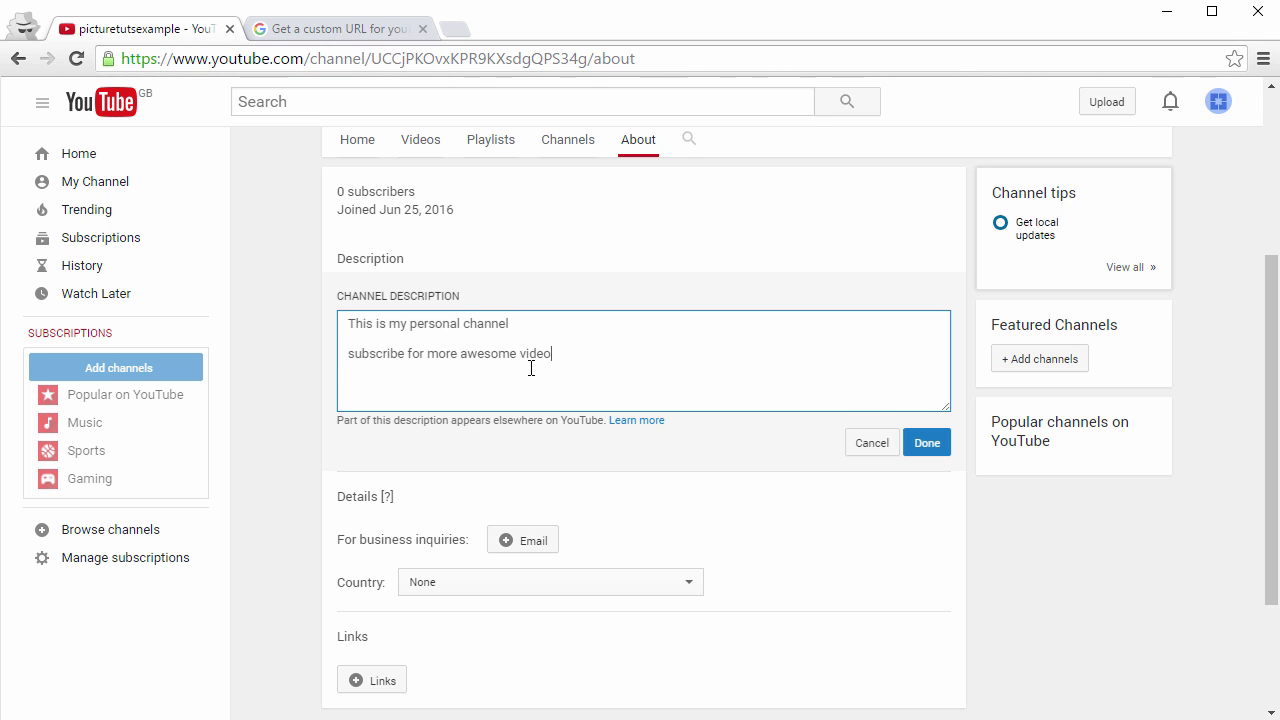
left_click(930, 447)
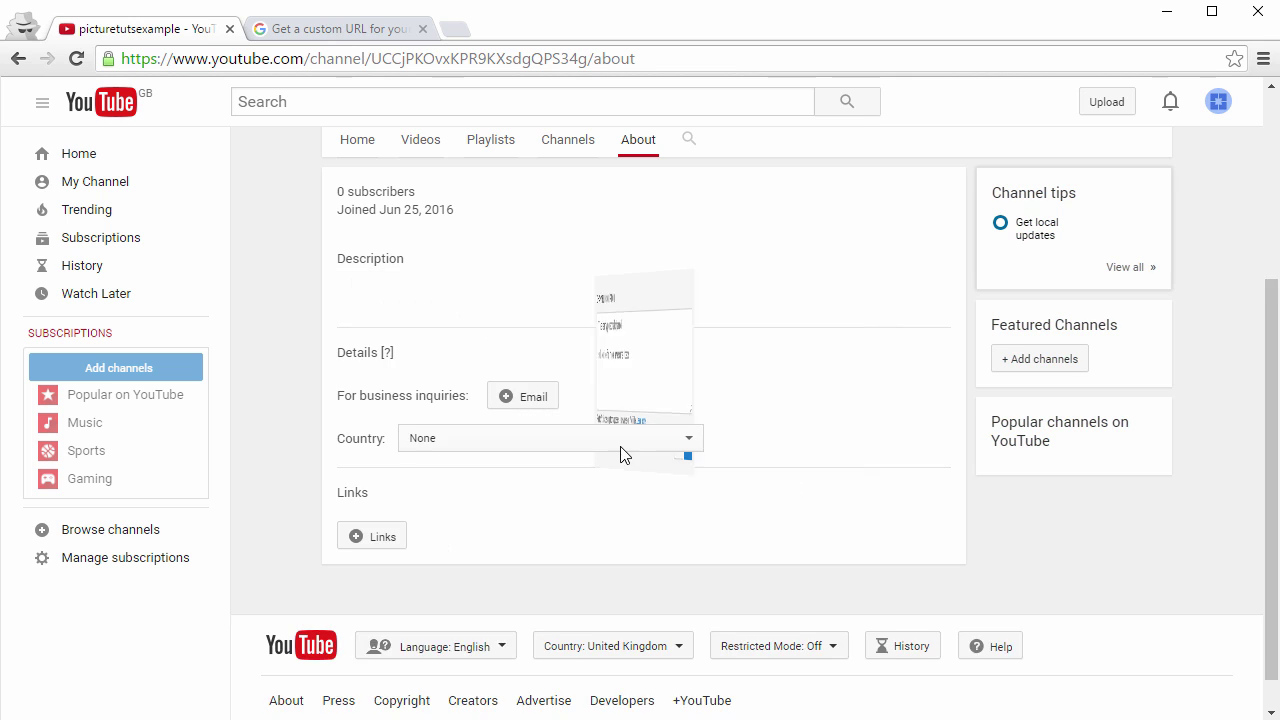
Set the channel country to United Kingdom
left_click(605, 441)
key("u")
key("Down")
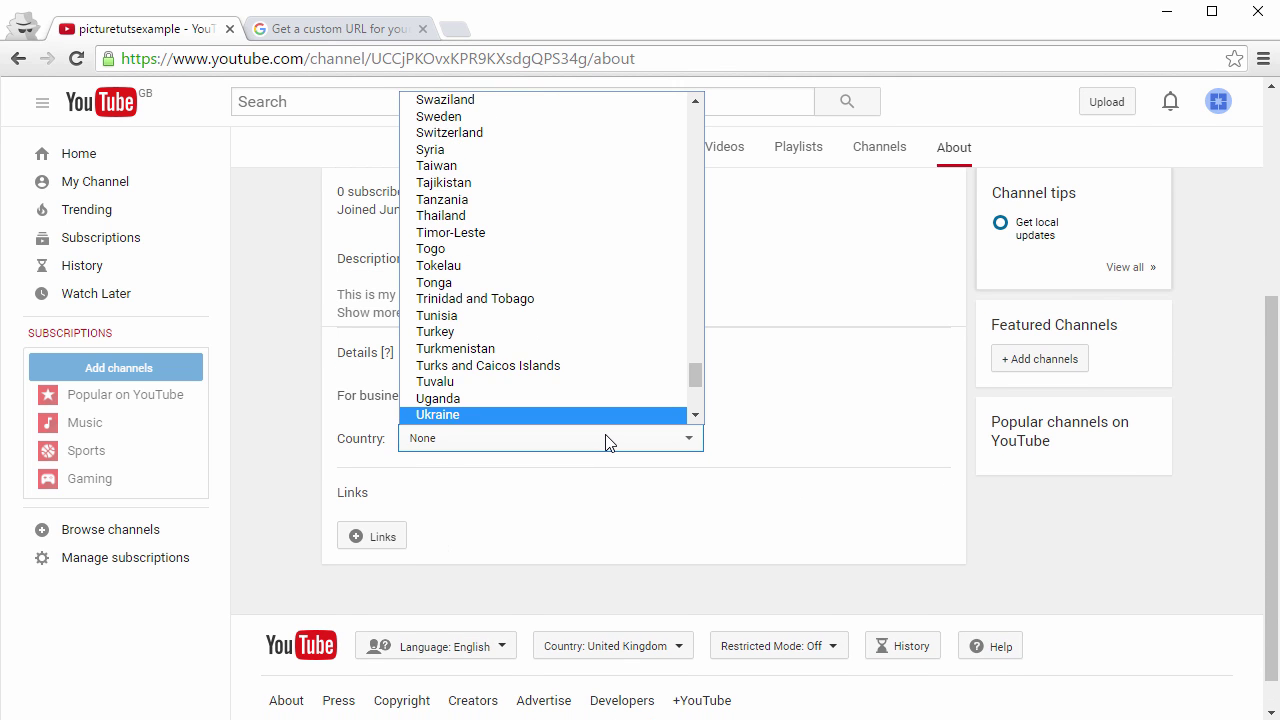
key("Down")
key("Down")
left_click(549, 416)
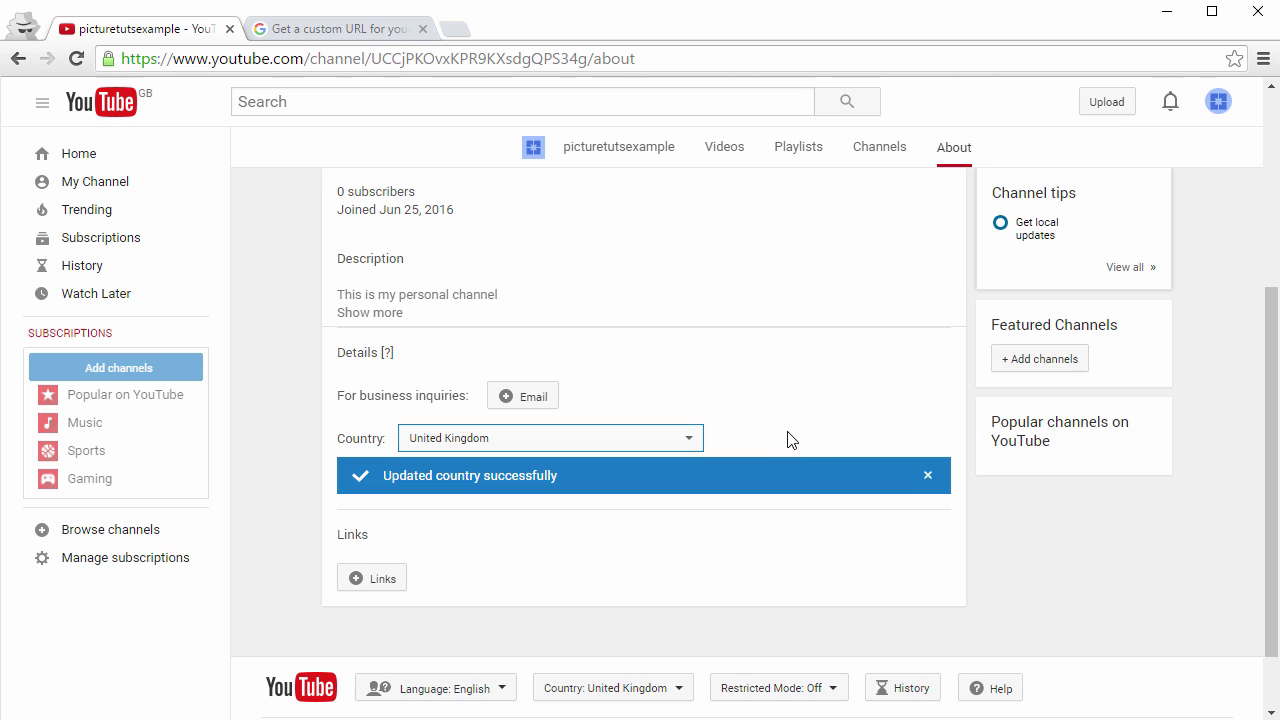
left_click(928, 475)
Add a new custom link titled twitter
left_click(375, 537)
scroll(480, 547, "down", 1)
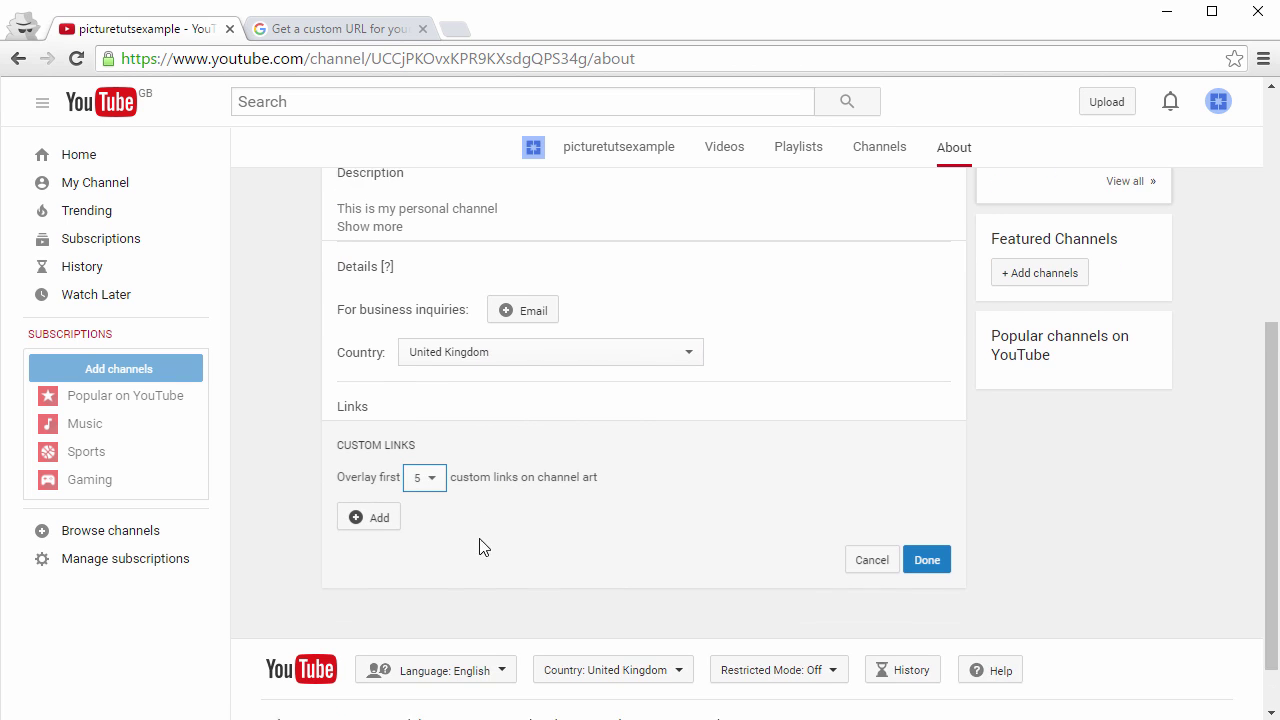
left_click(377, 507)
type("twitter")
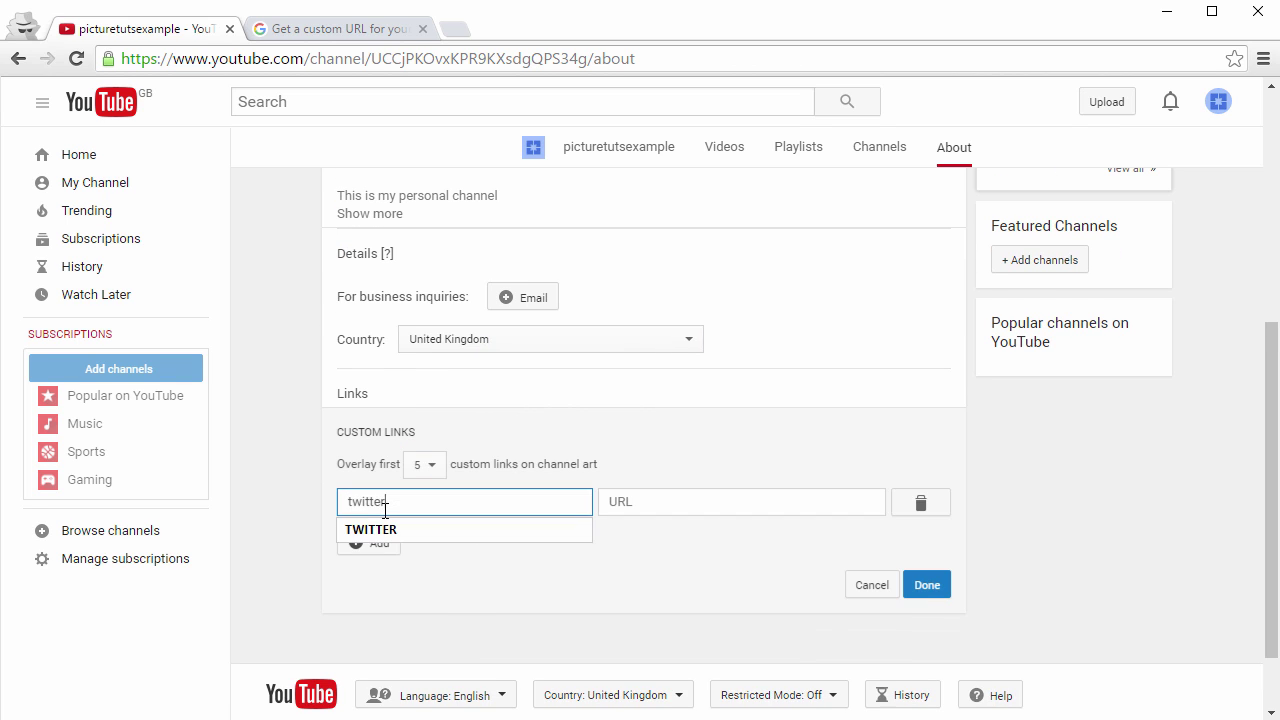
key("Tab")
scroll(680, 501, "up", 1)
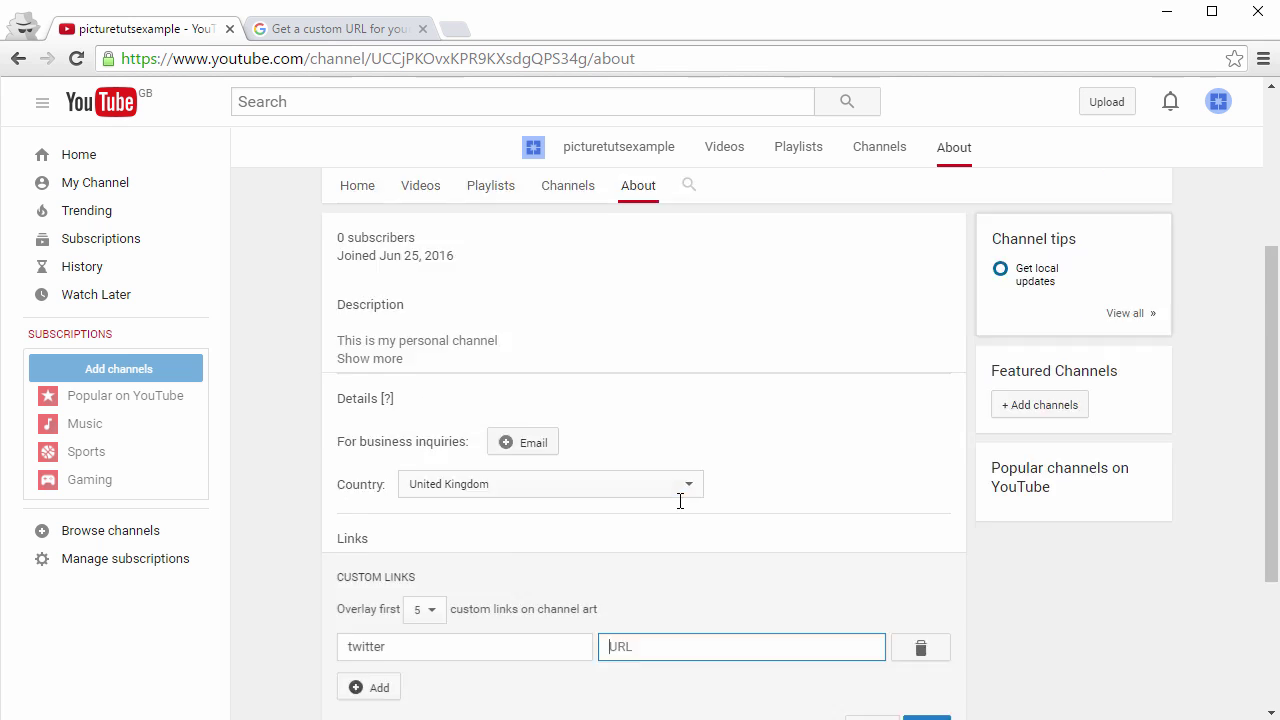
scroll(680, 501, "up", 3)
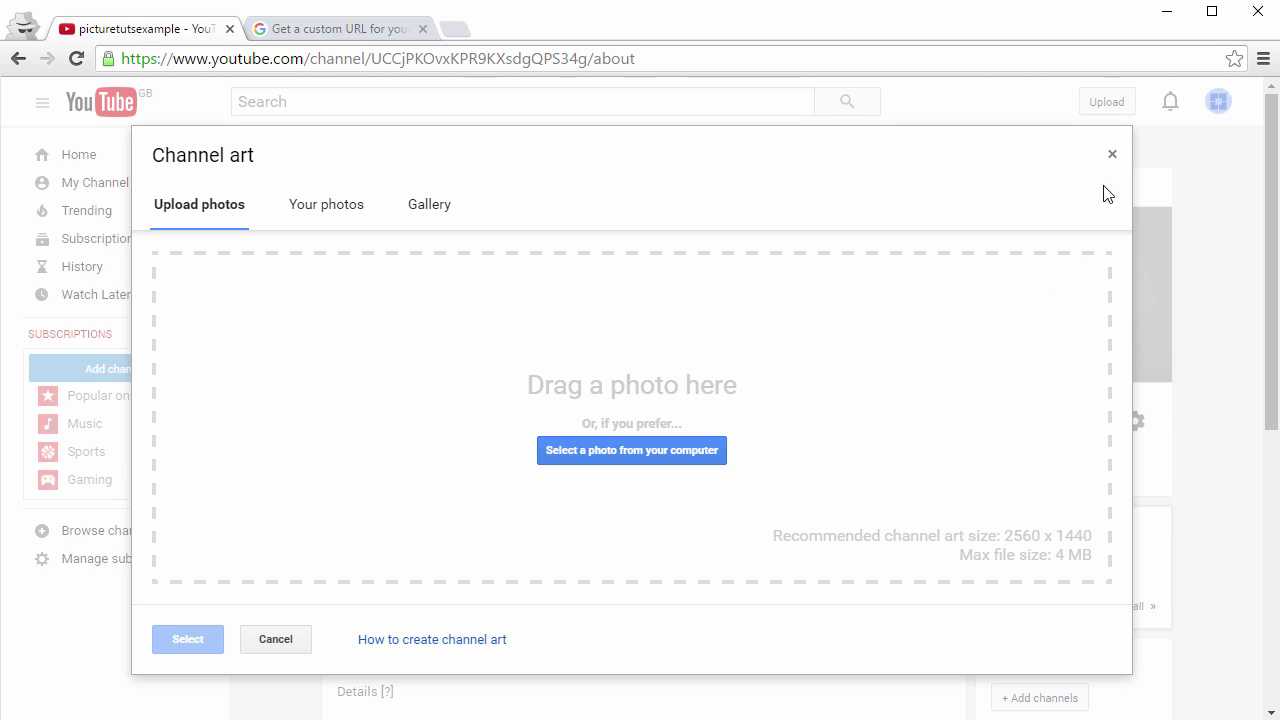
Set a traffic-light photo as channel art and return to the channel's About page
left_click(1111, 157)
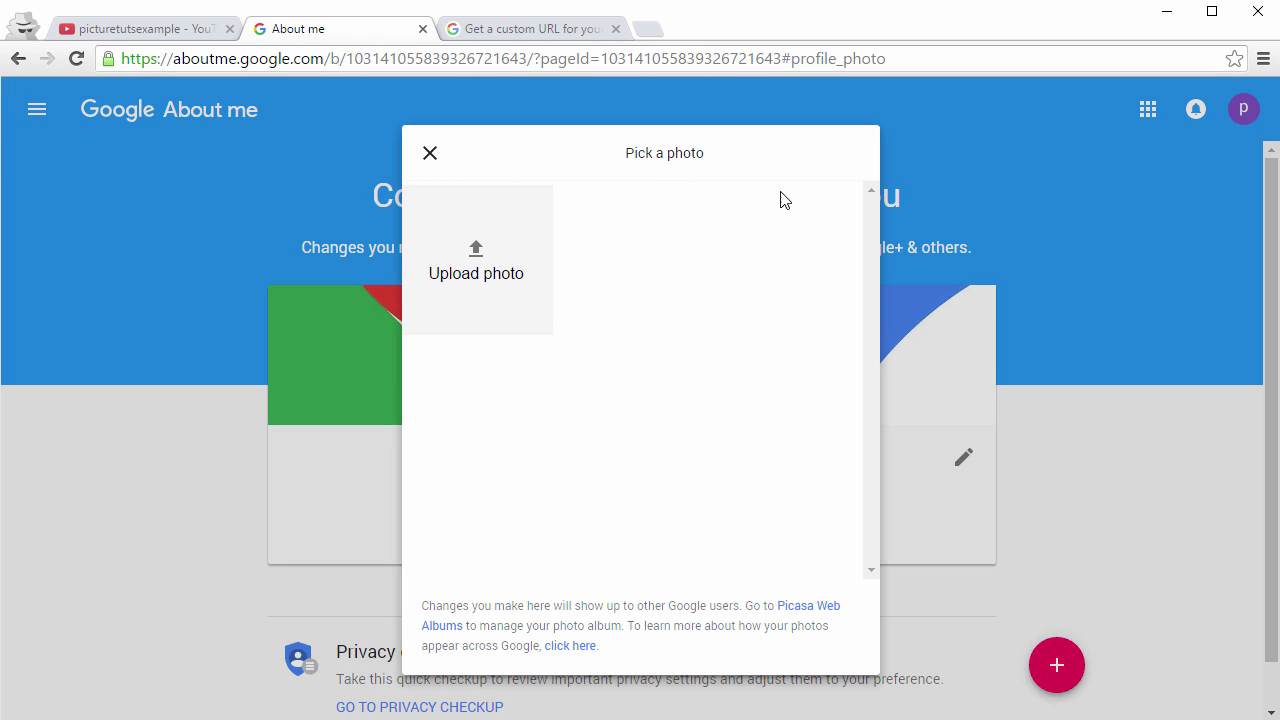
left_click(430, 155)
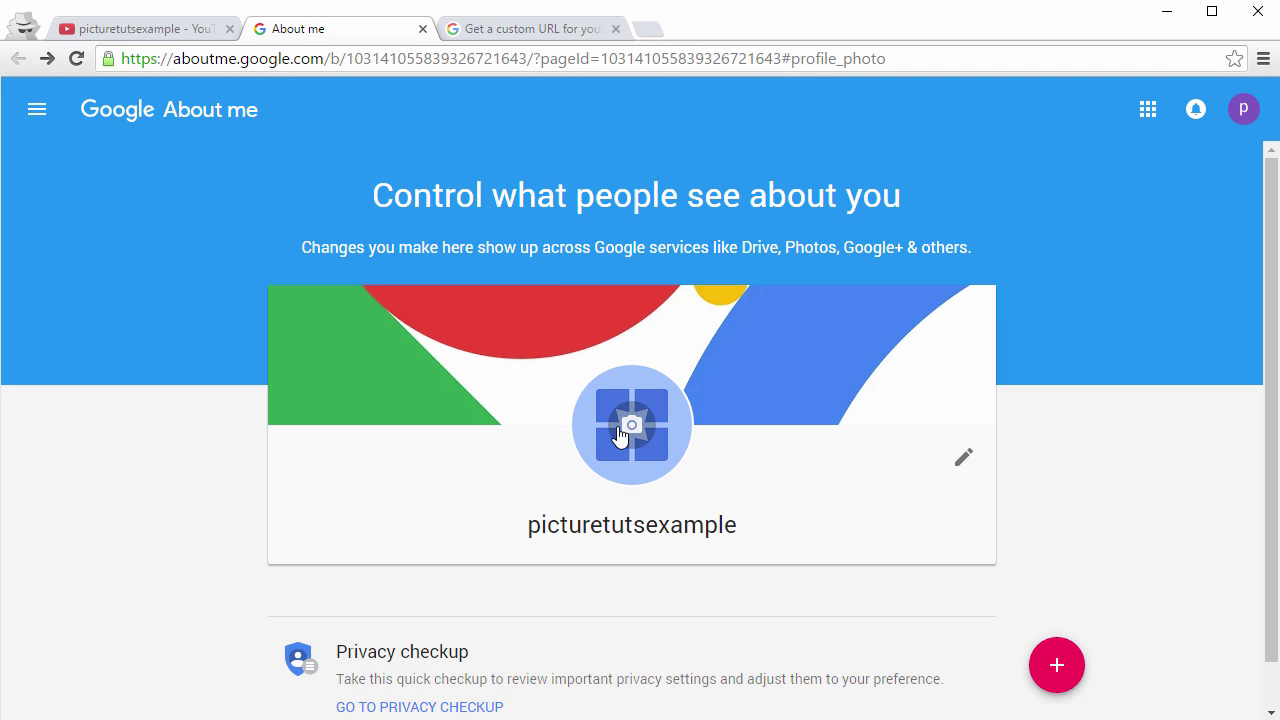
left_click(160, 29)
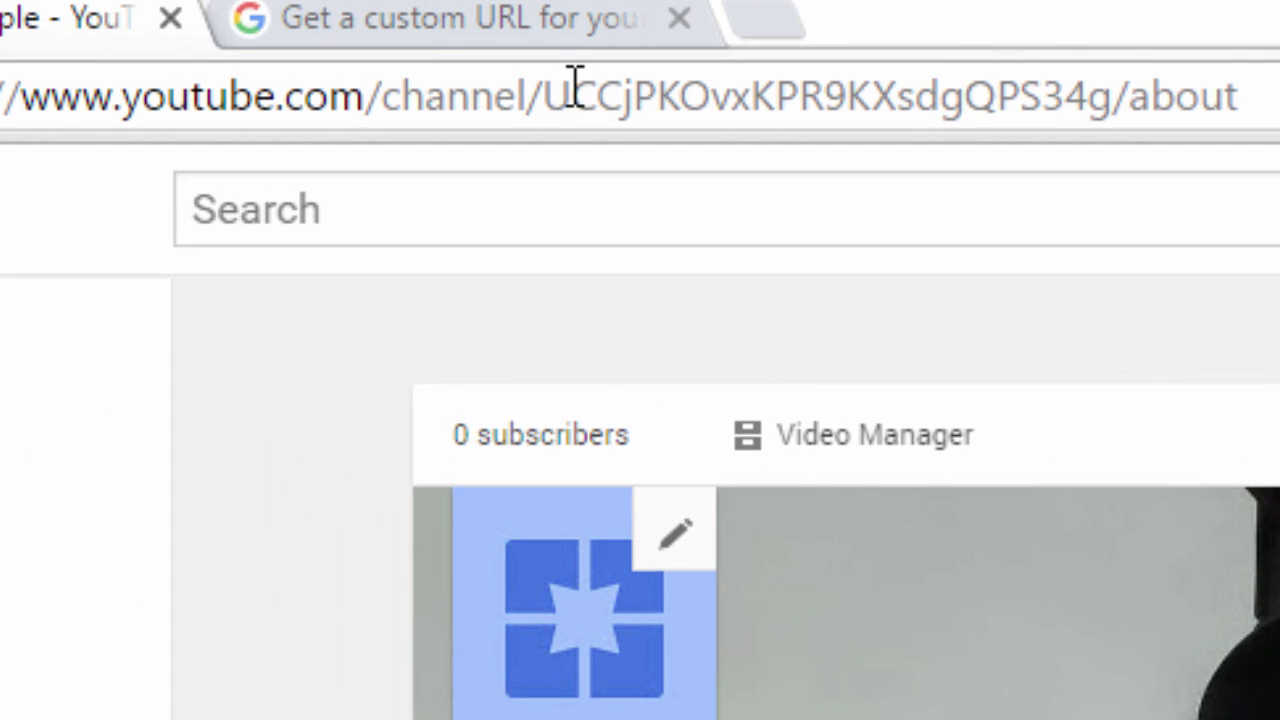
left_click_drag(548, 95, 1110, 97)
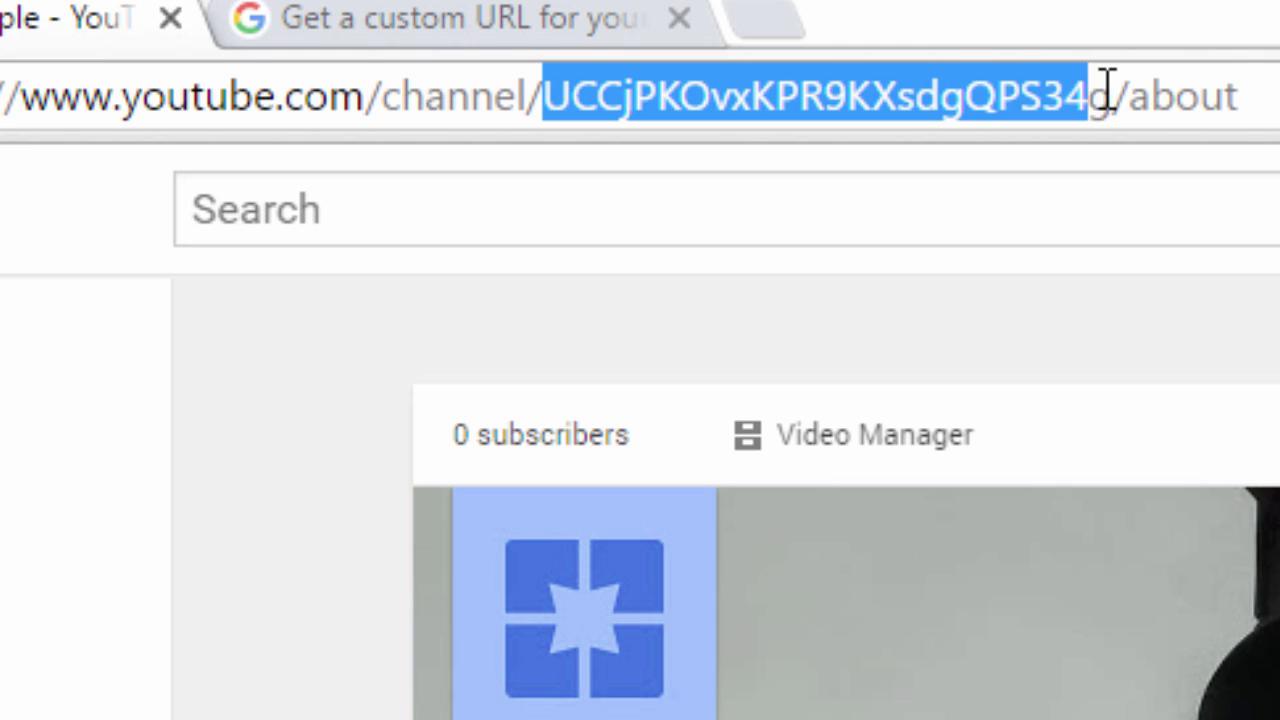
left_click(440, 25)
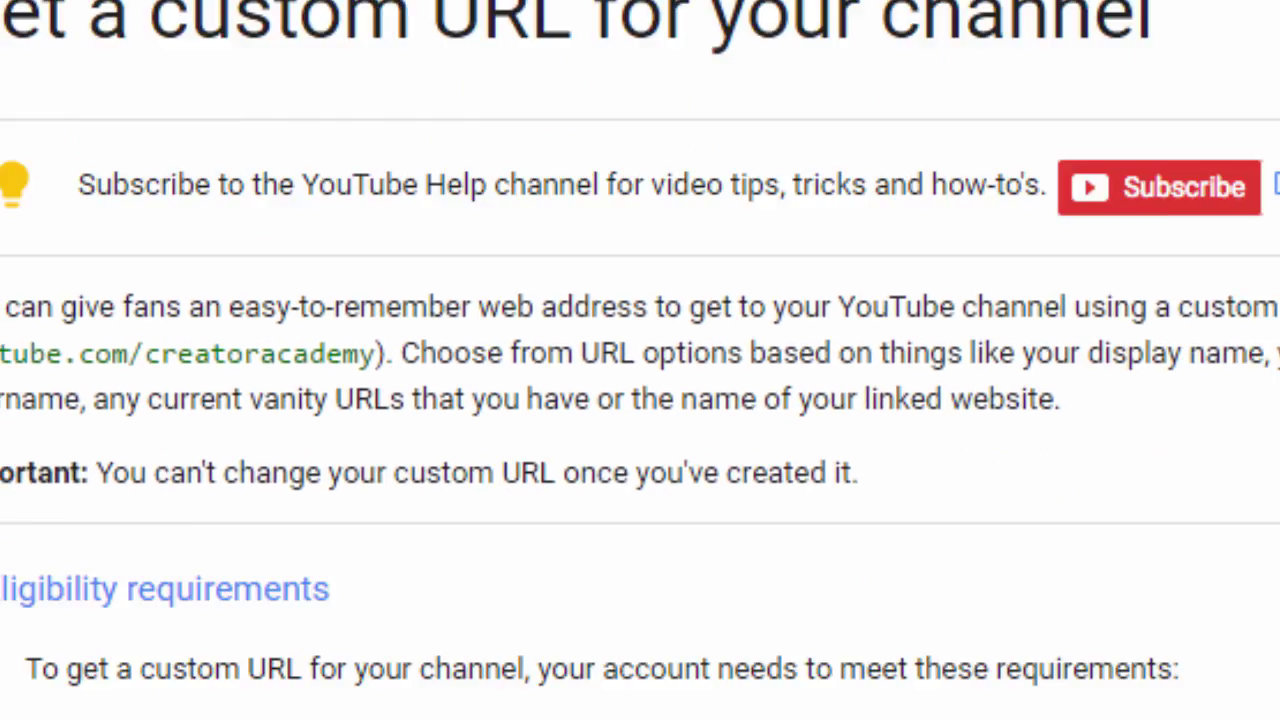
scroll(191, 397, "down", 5)
left_click_drag(178, 309, 479, 304)
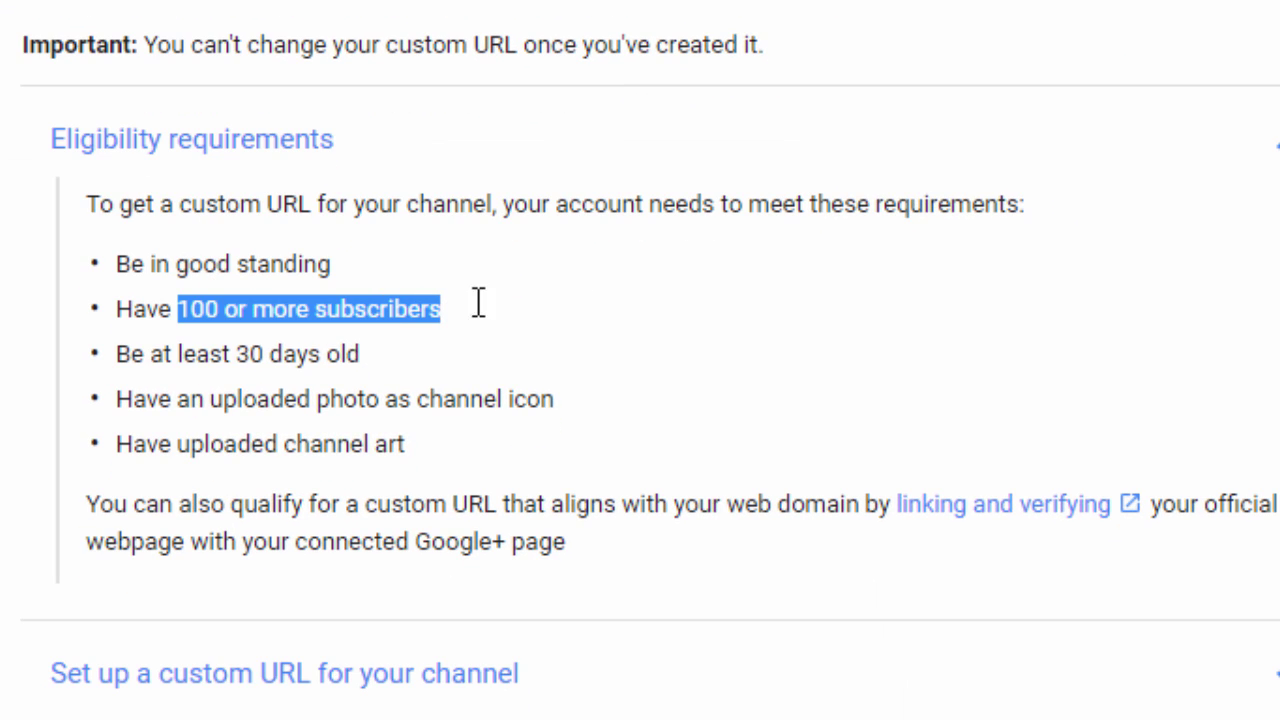
left_click_drag(162, 354, 394, 368)
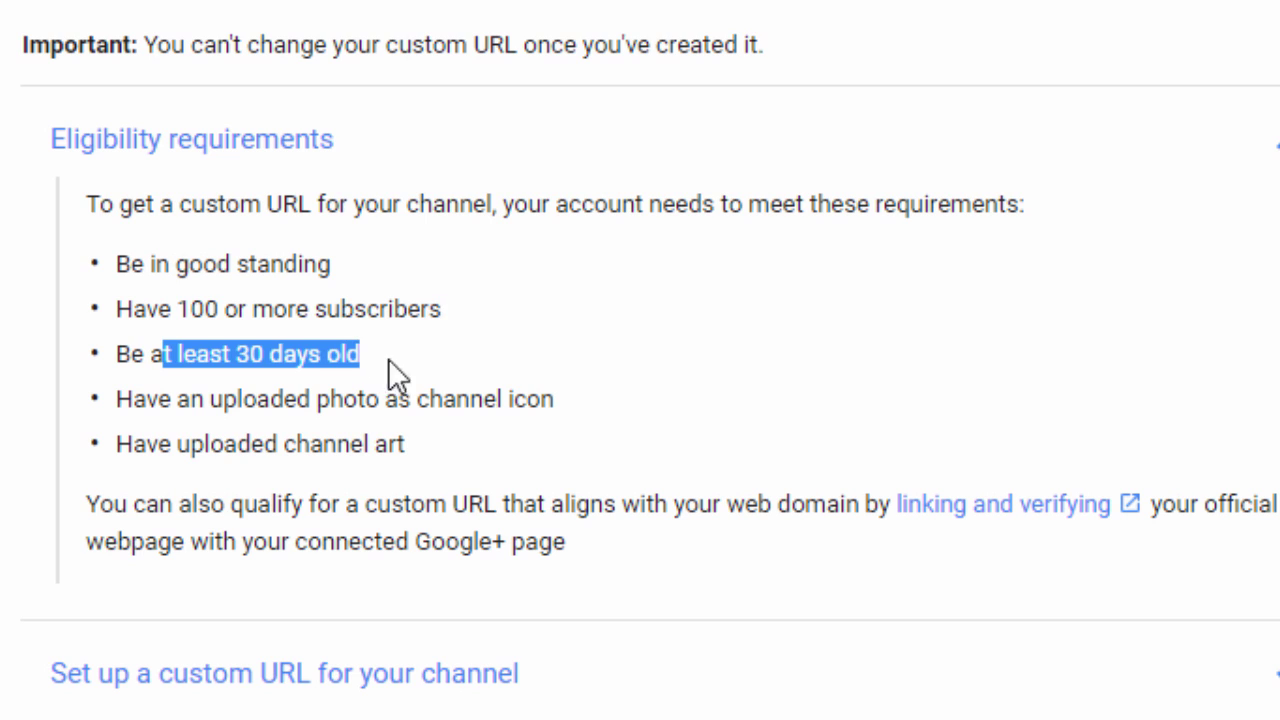
left_click_drag(177, 399, 410, 399)
left_click_drag(553, 412, 570, 413)
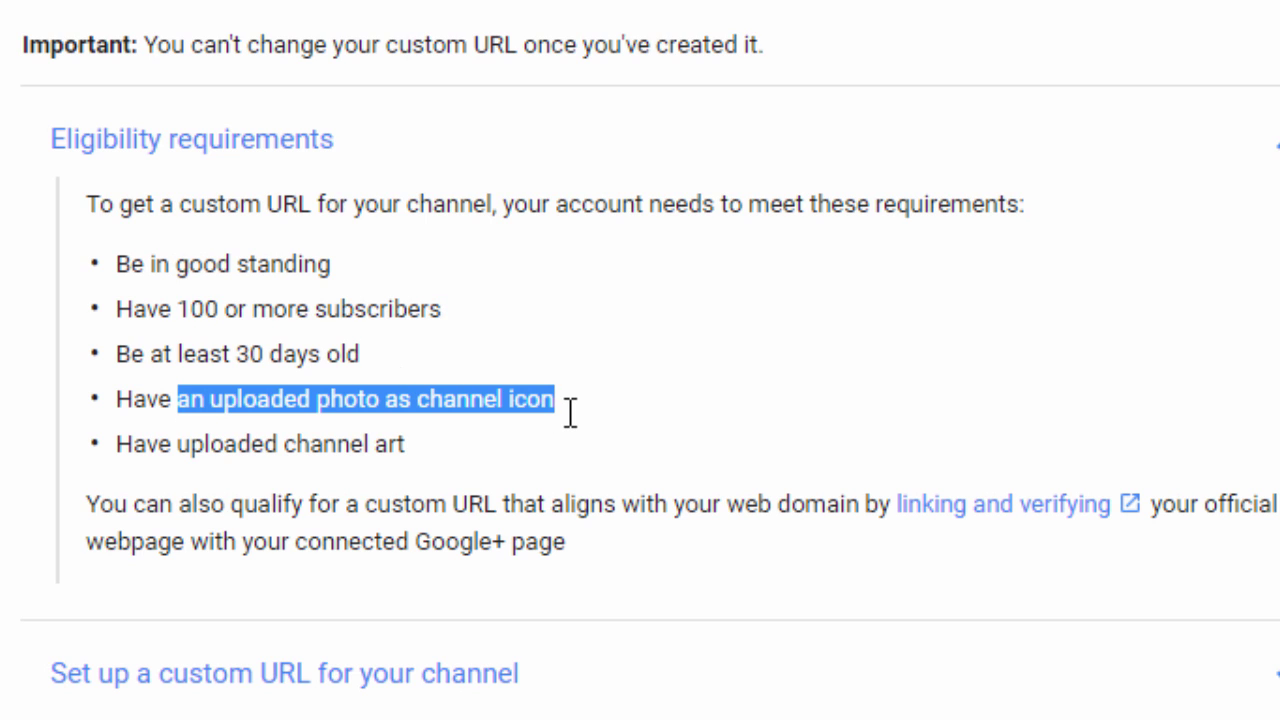
left_click_drag(165, 444, 468, 460)
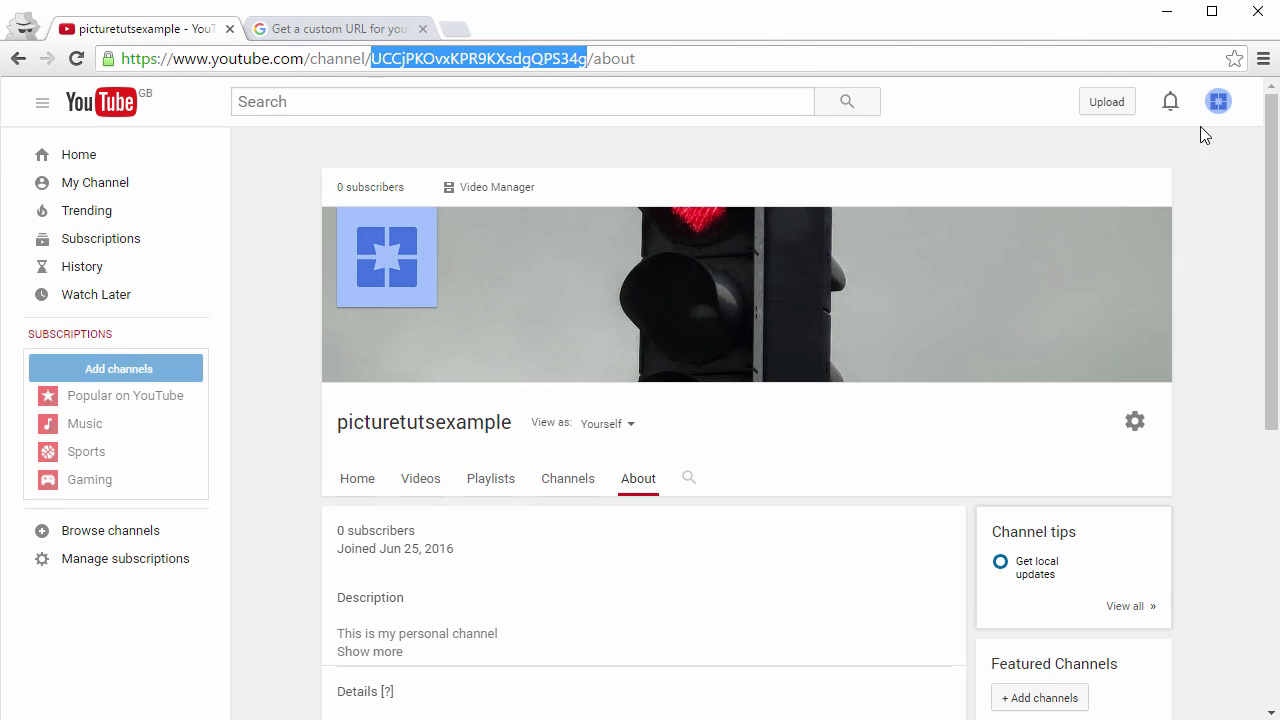
Go to the account's Advanced settings page through the avatar menu and YouTube settings
left_click(1218, 104)
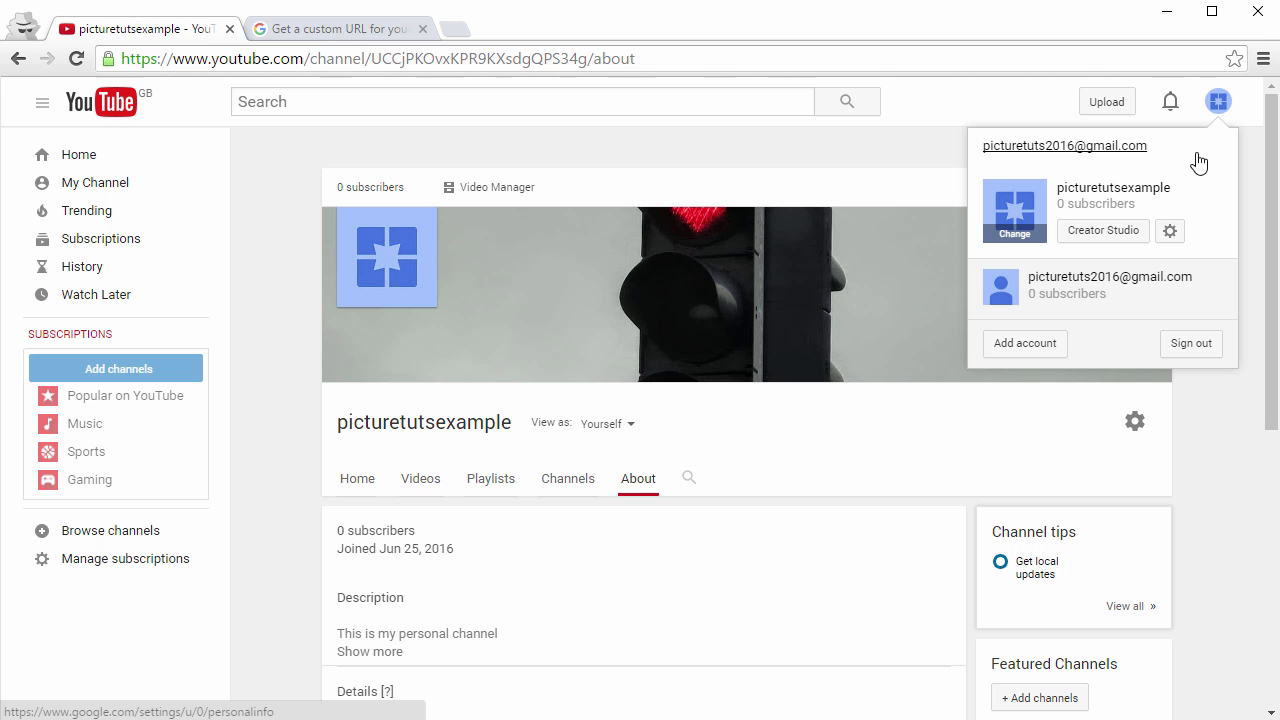
left_click(1171, 233)
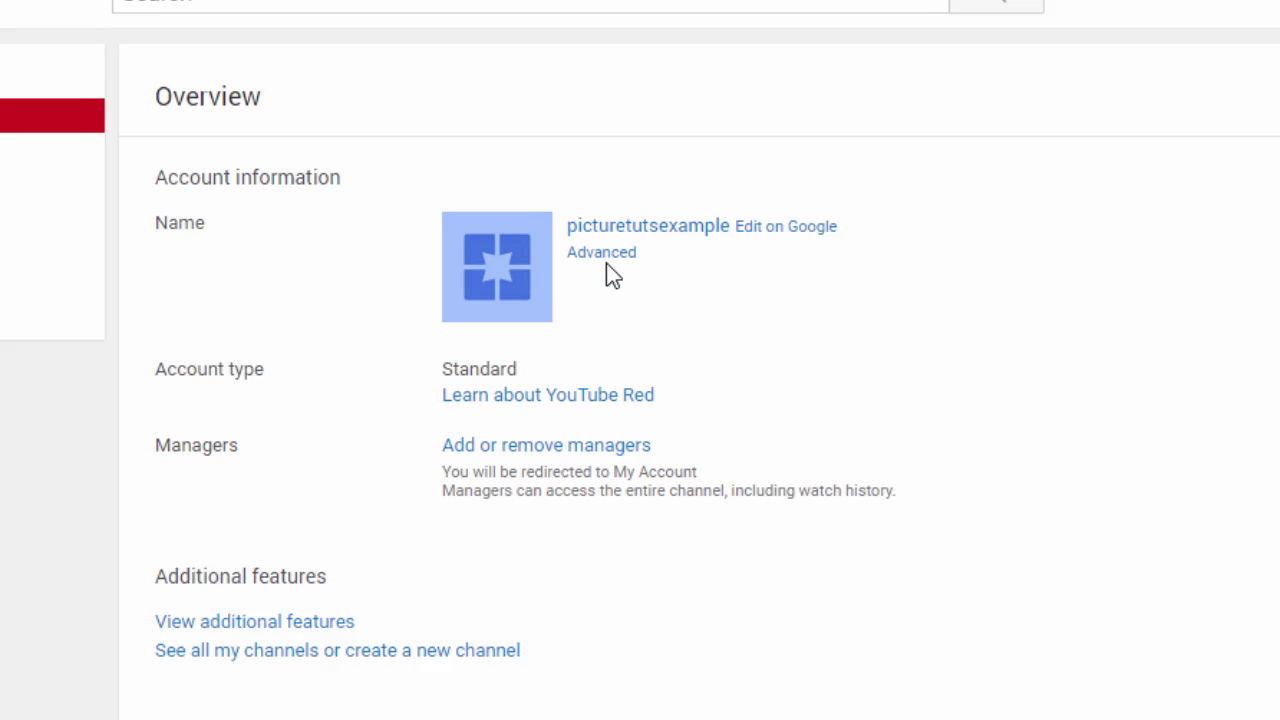
left_click(580, 282)
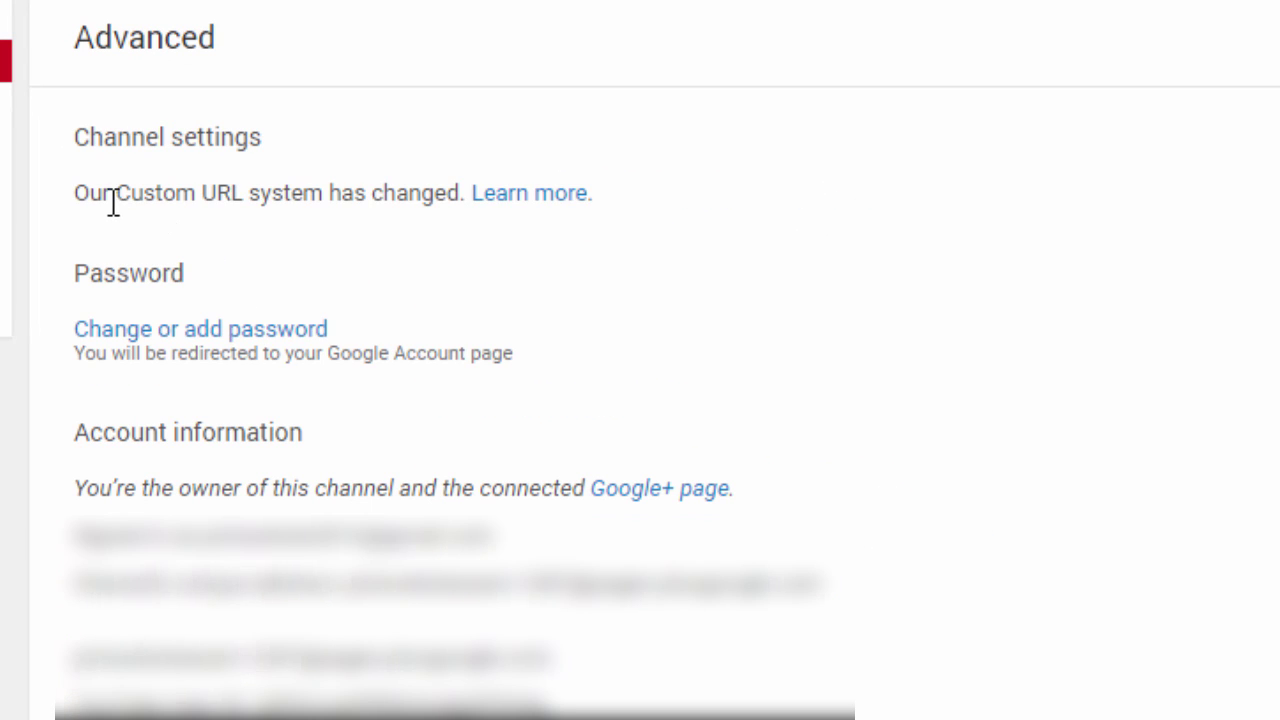
Highlight the notice explaining that the custom URL system has changed
left_click_drag(102, 205, 595, 190)
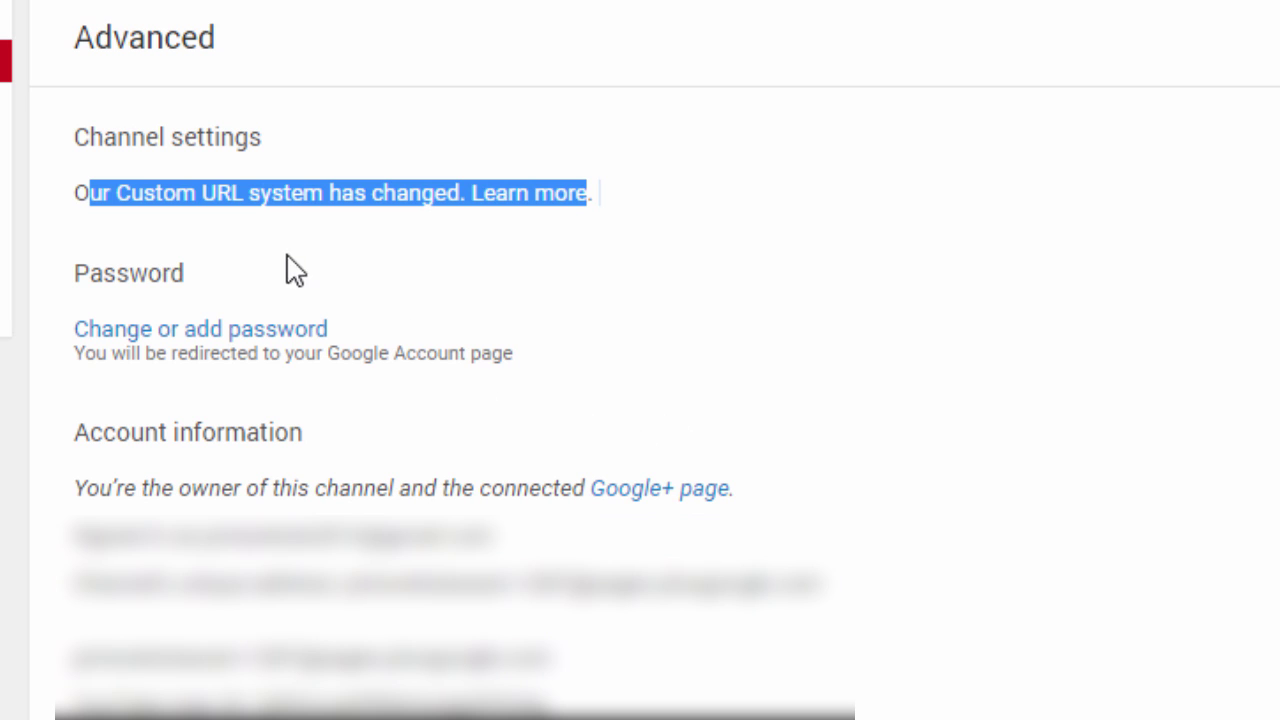
left_click(150, 250)
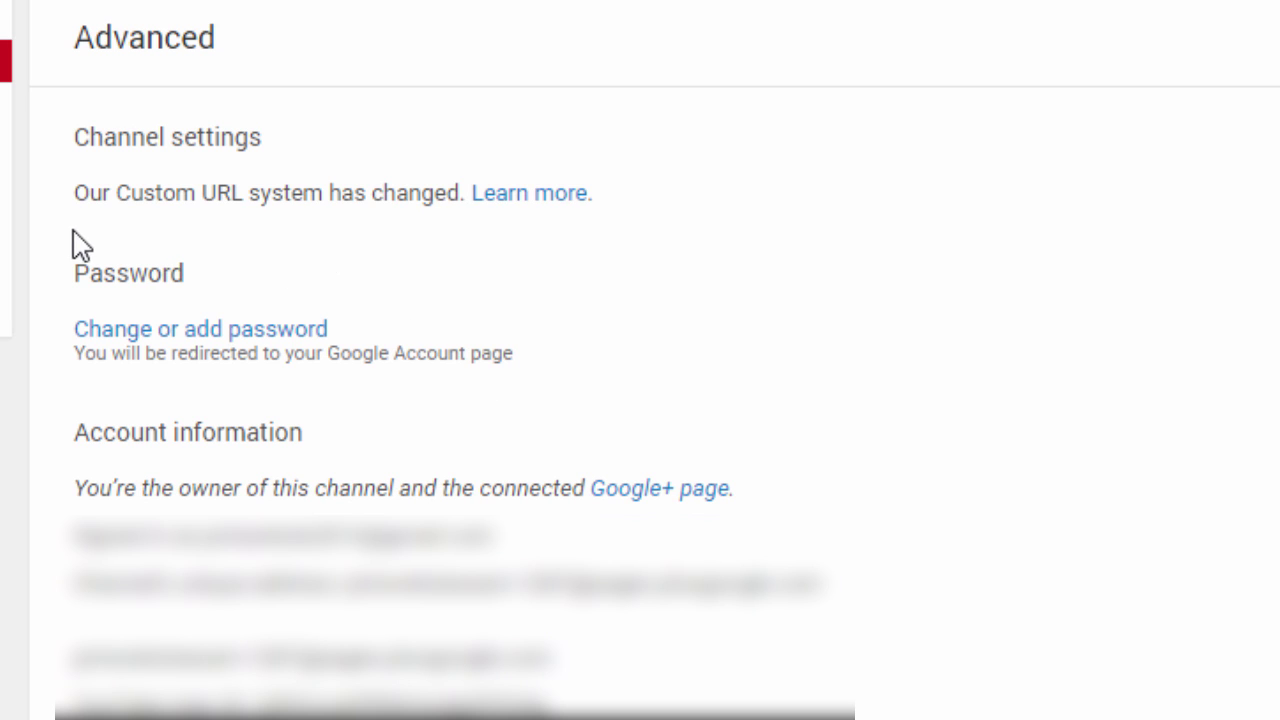
left_click_drag(72, 232, 168, 250)
left_click(117, 251)
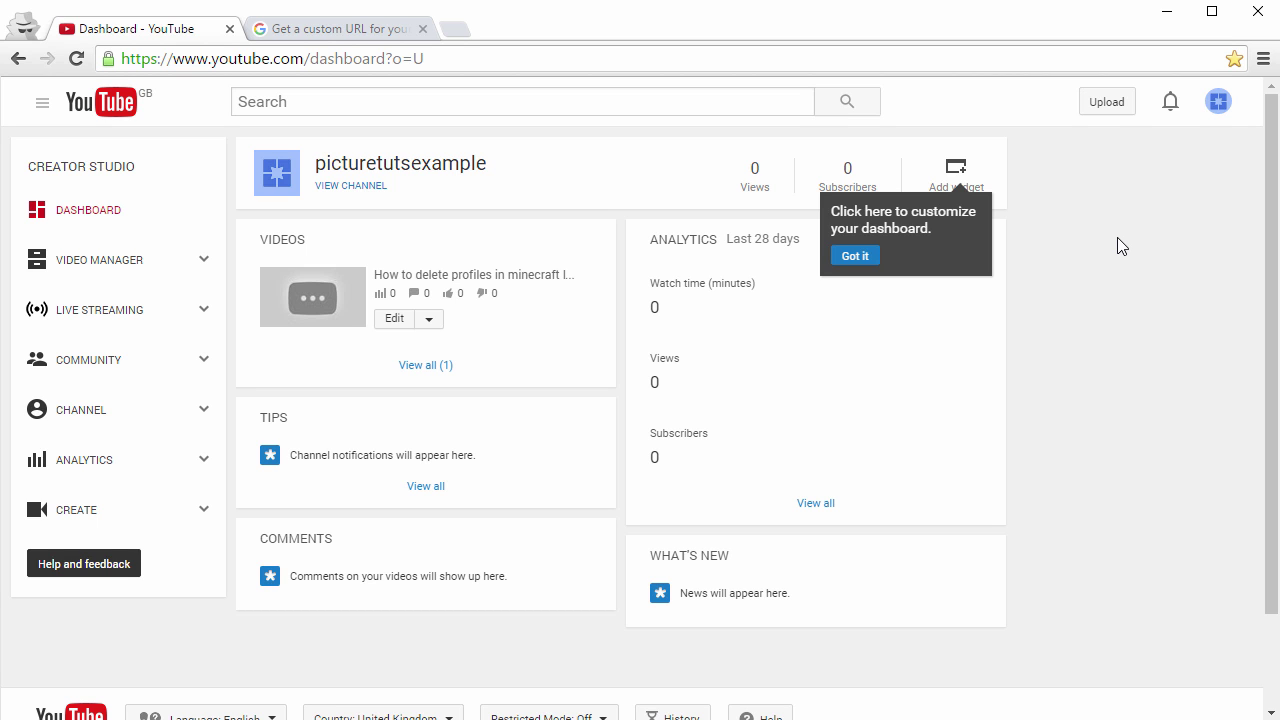
Scroll the picturetutsexample dashboard, which shows one video and zero views, watch time and subscribers
scroll(1090, 290, "down", 2)
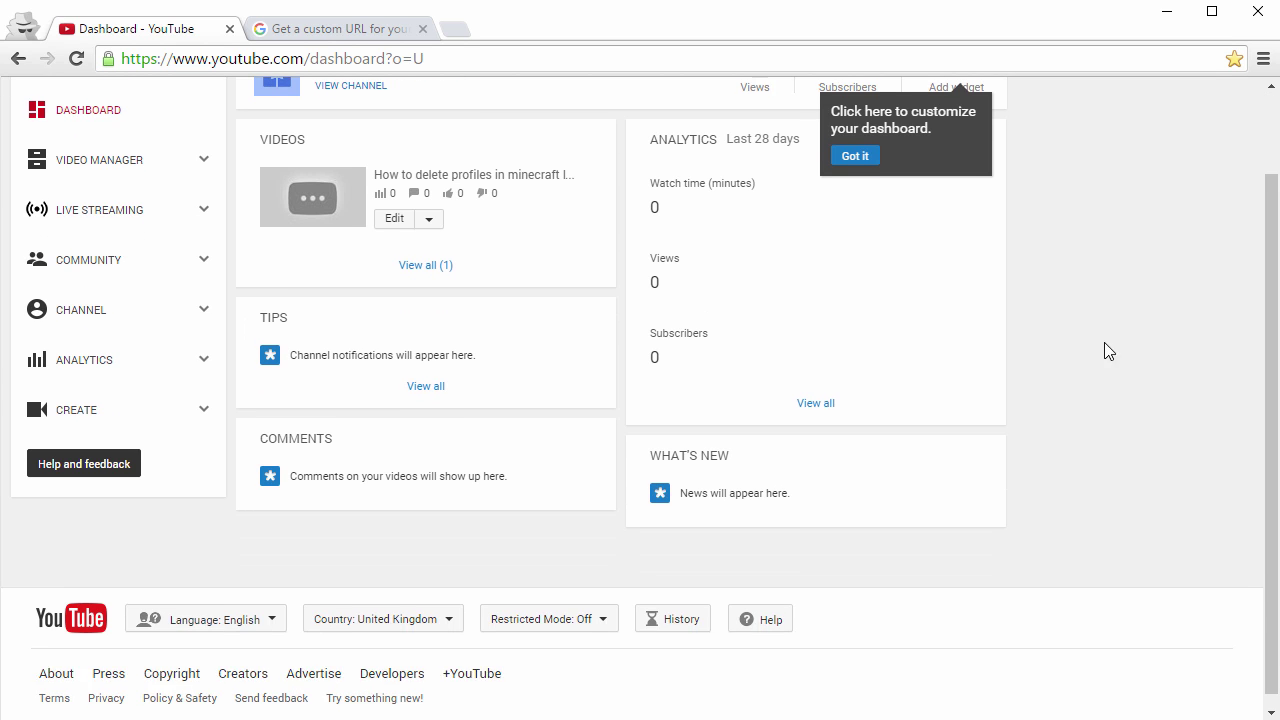